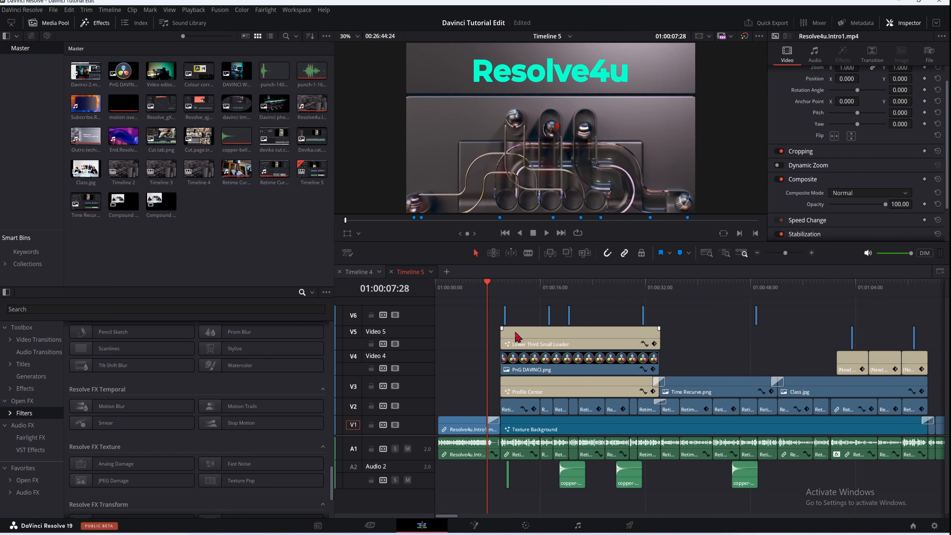
Step: Play and scrub through the opening section of Timeline 5 to examine its stacked title, logo, profile and image overlay clips
left_click_drag(486, 285, 433, 289)
left_click(546, 232)
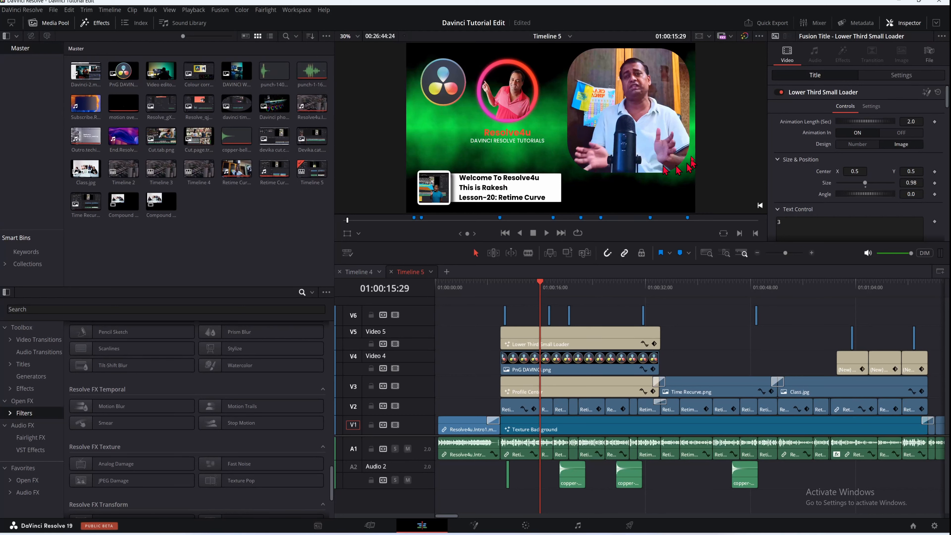
left_click(542, 287)
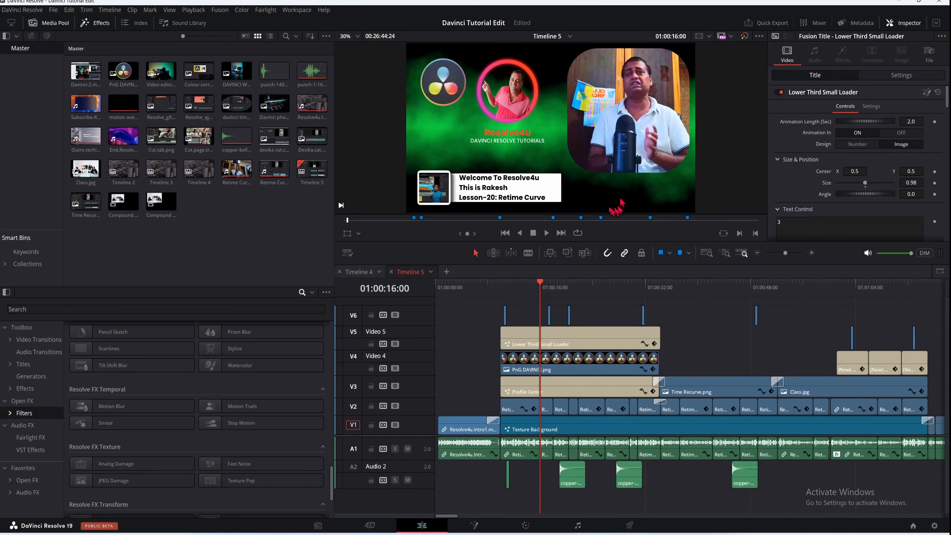
left_click(548, 233)
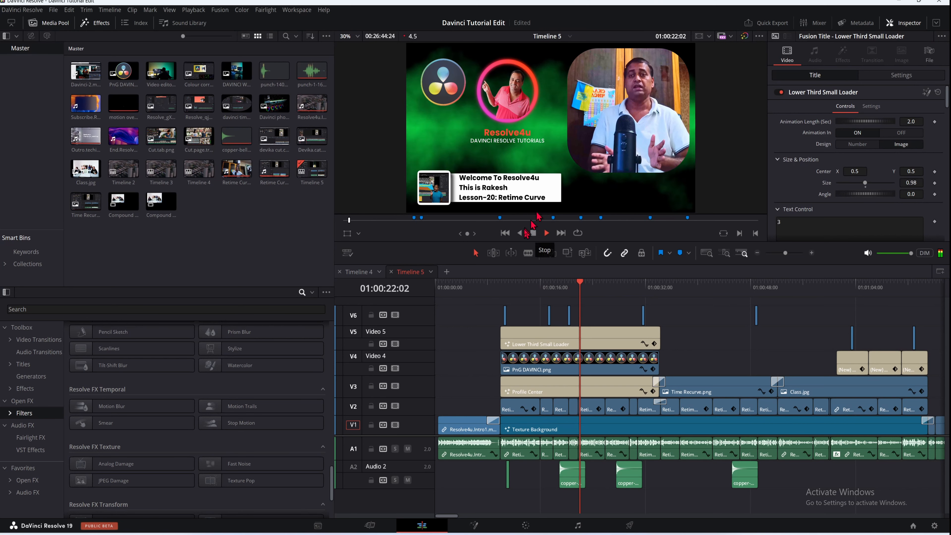
left_click(533, 232)
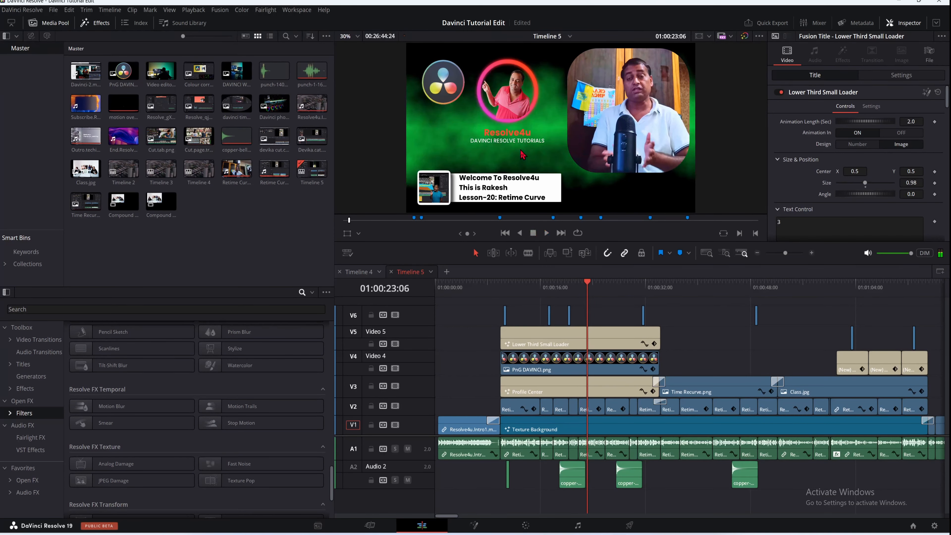
left_click_drag(588, 281, 503, 287)
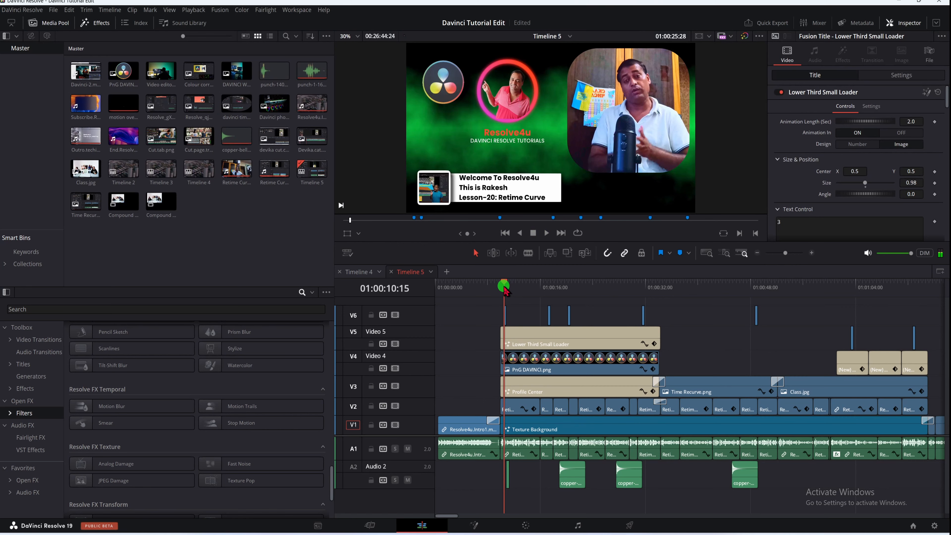
left_click(544, 230)
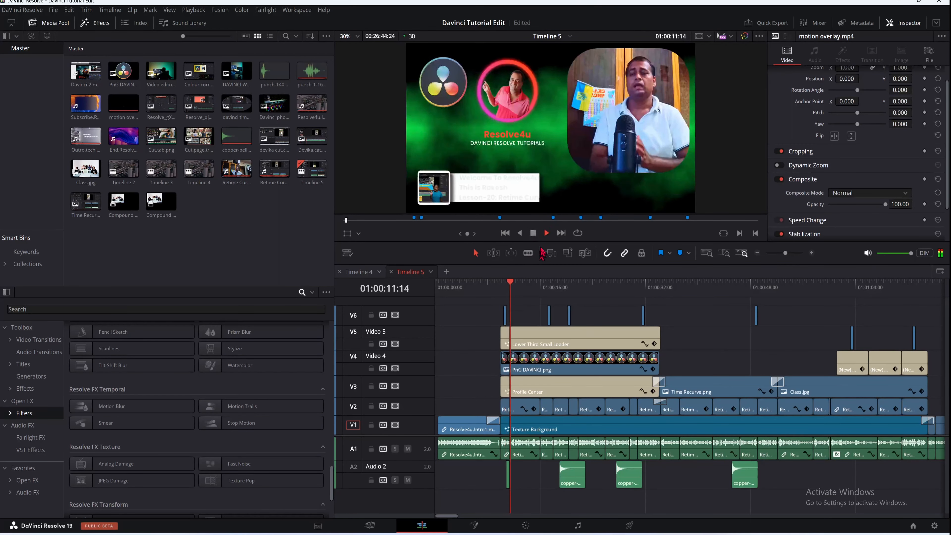
left_click(532, 231)
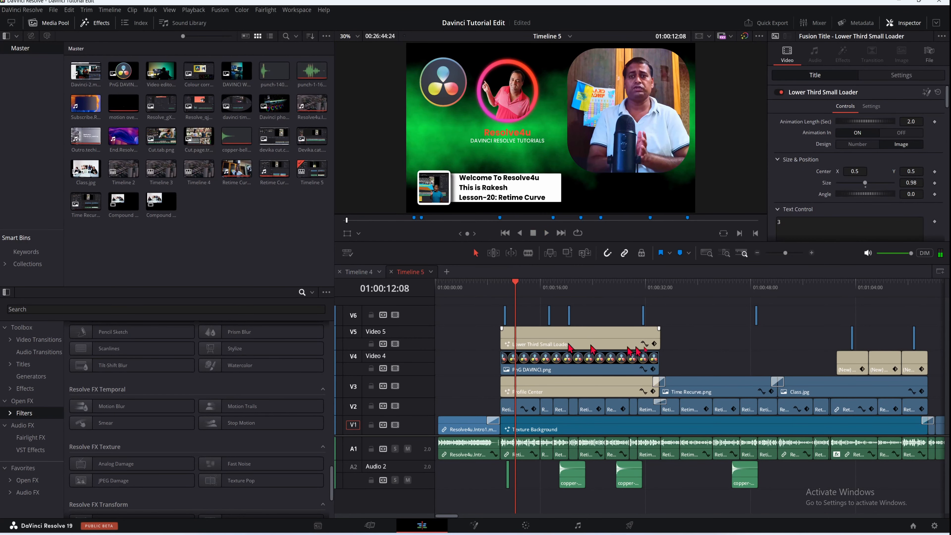
left_click_drag(515, 283, 645, 298)
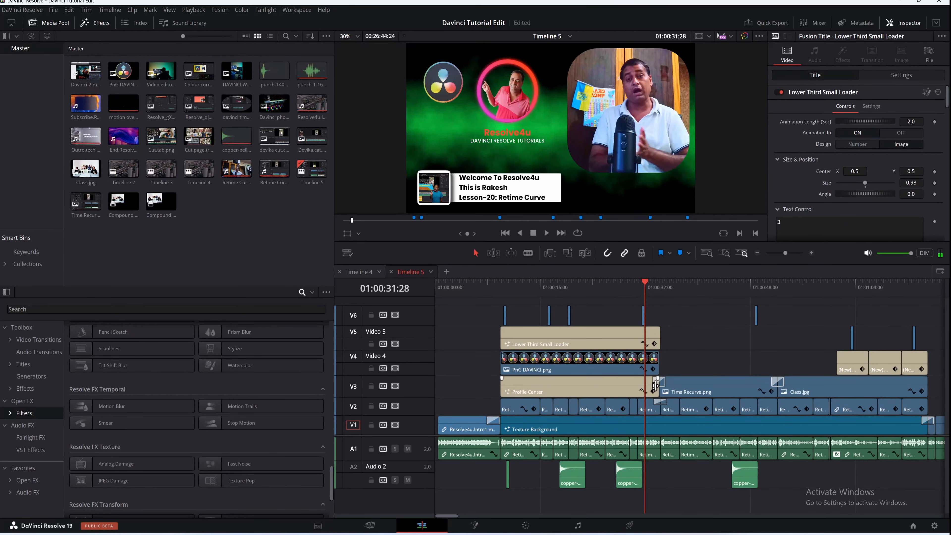
left_click(656, 383)
left_click(776, 380)
left_click_drag(646, 292, 570, 294)
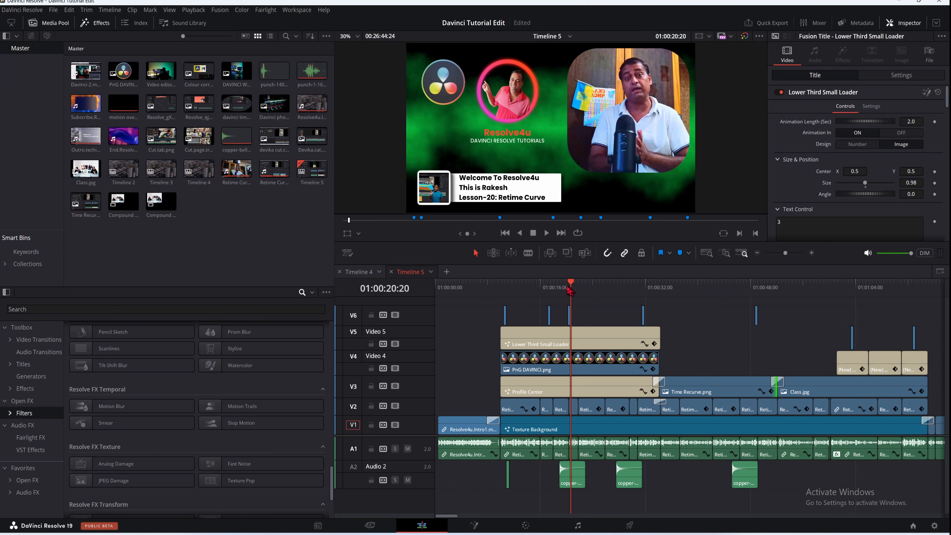
left_click_drag(569, 288, 553, 291)
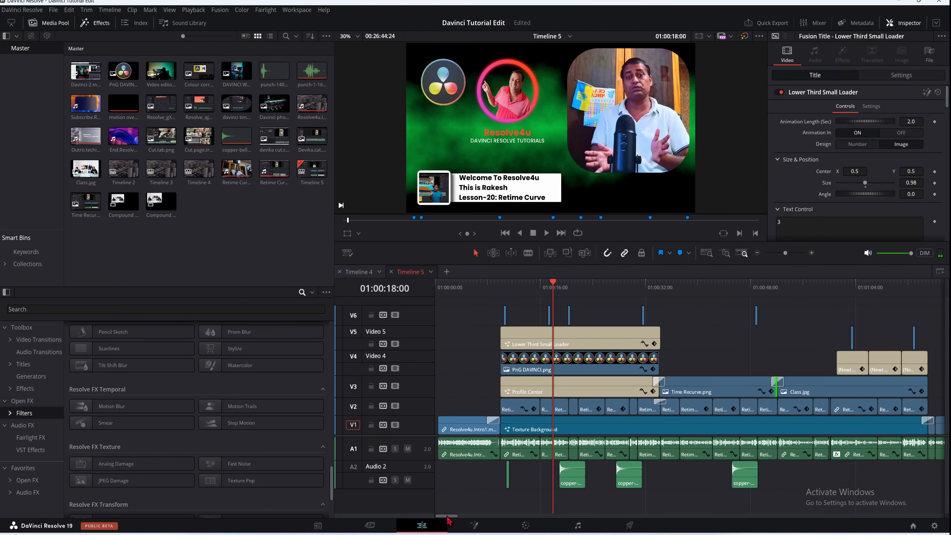
Step: Select the opening section's overlay clips on tracks V3 to V6 together and move them to a later point on the timeline
left_click_drag(447, 516, 447, 516)
scroll(492, 483, "down", 3)
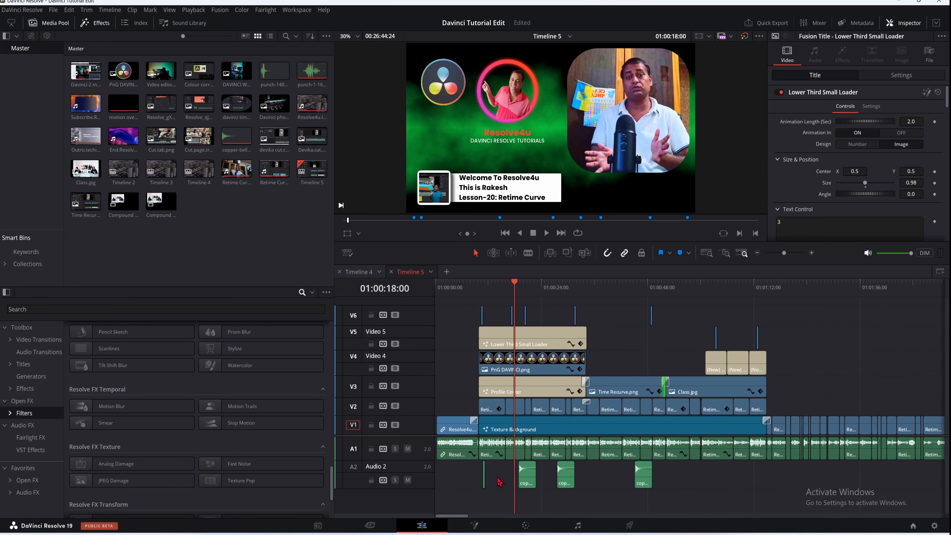
left_click_drag(493, 285, 452, 286)
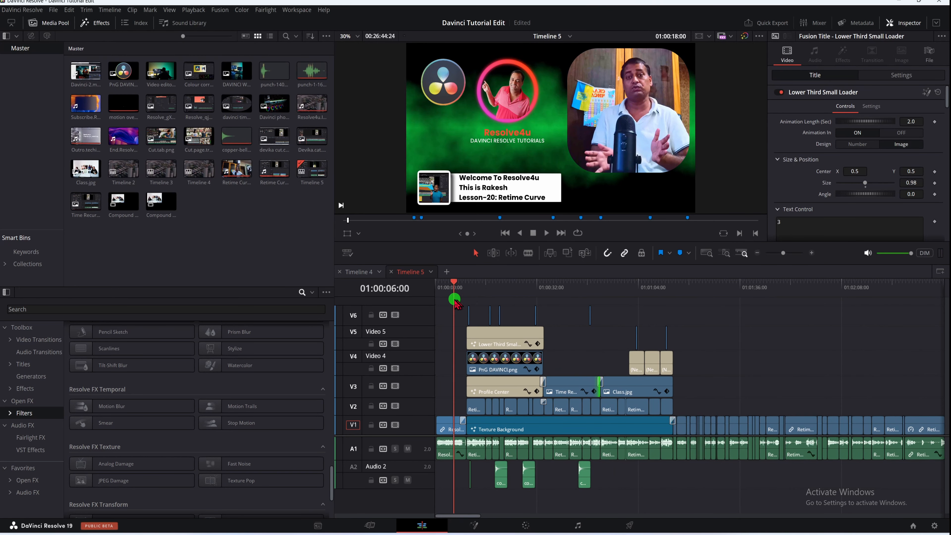
left_click(461, 315)
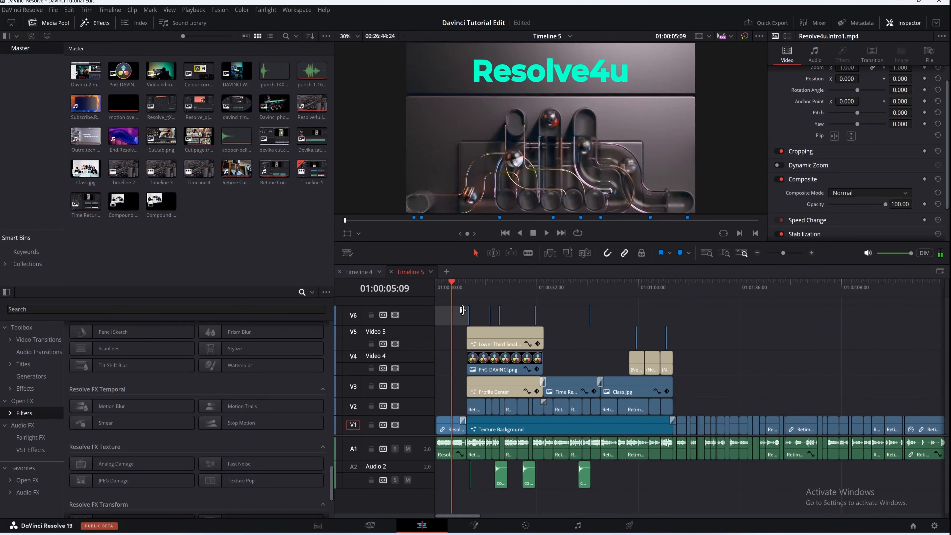
left_click(460, 316)
left_click_drag(461, 315, 674, 391)
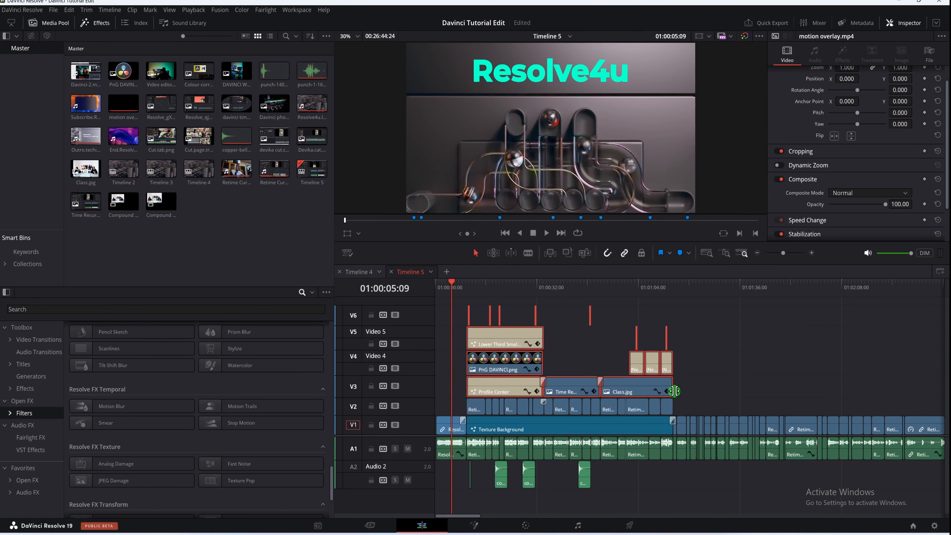
left_click(566, 386)
left_click_drag(567, 386, 799, 389)
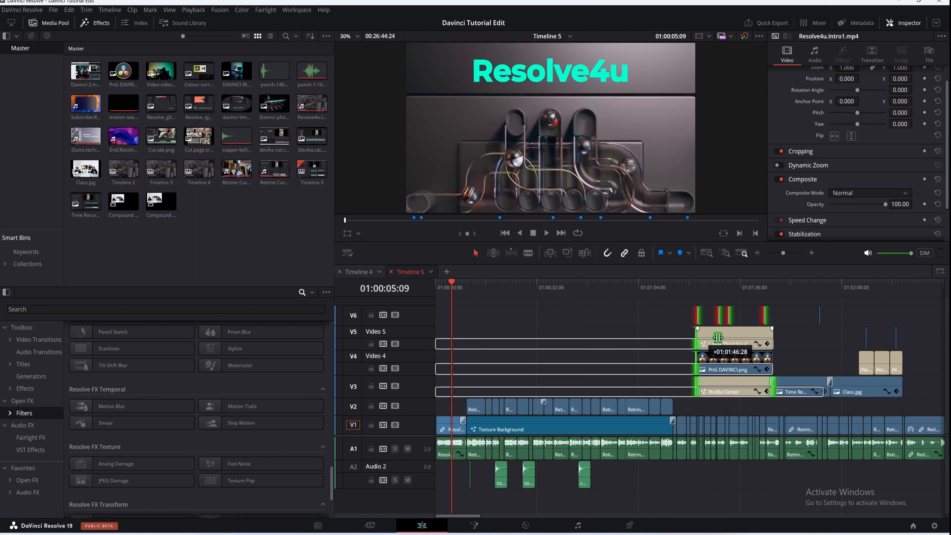
Step: Check the opening section at 01:00:18:00 without its overlays and undo the move of the overlay clips
left_click(801, 353)
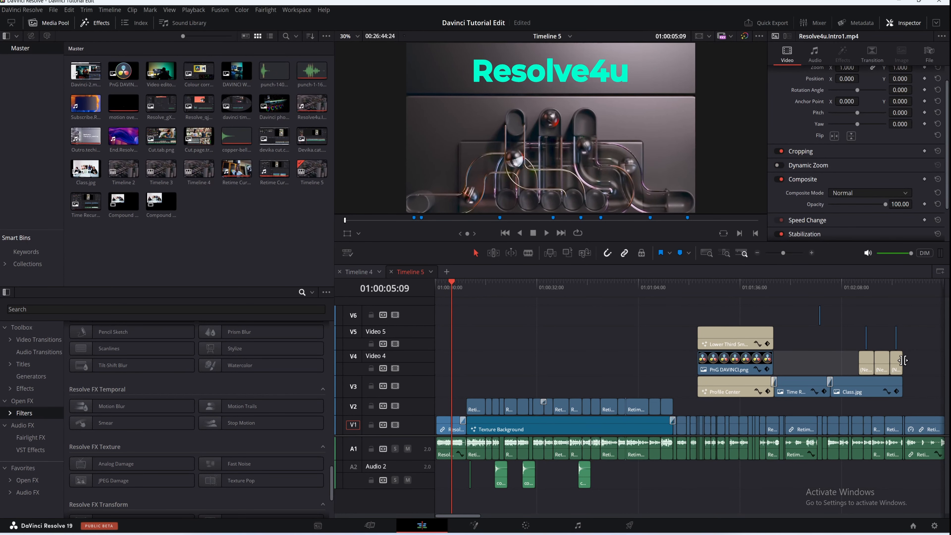
left_click(809, 360)
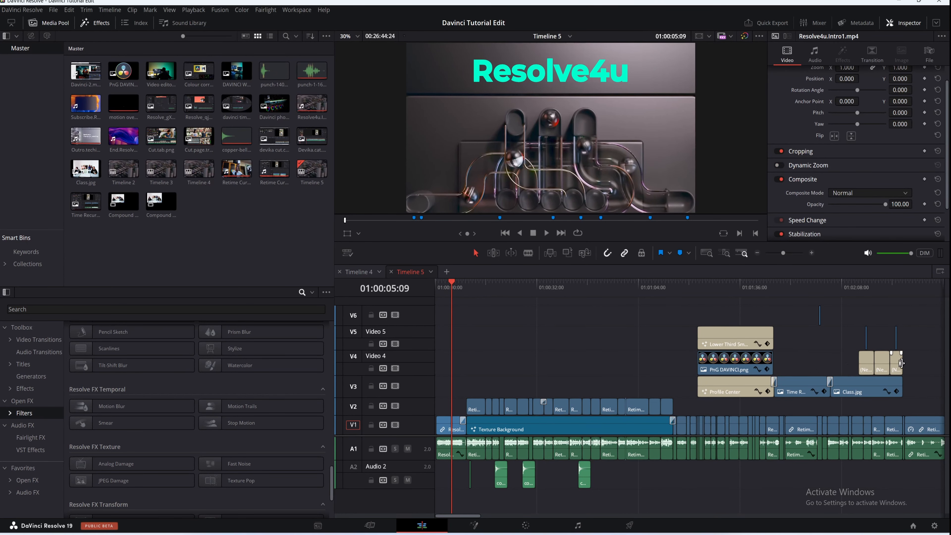
left_click_drag(897, 363, 892, 363)
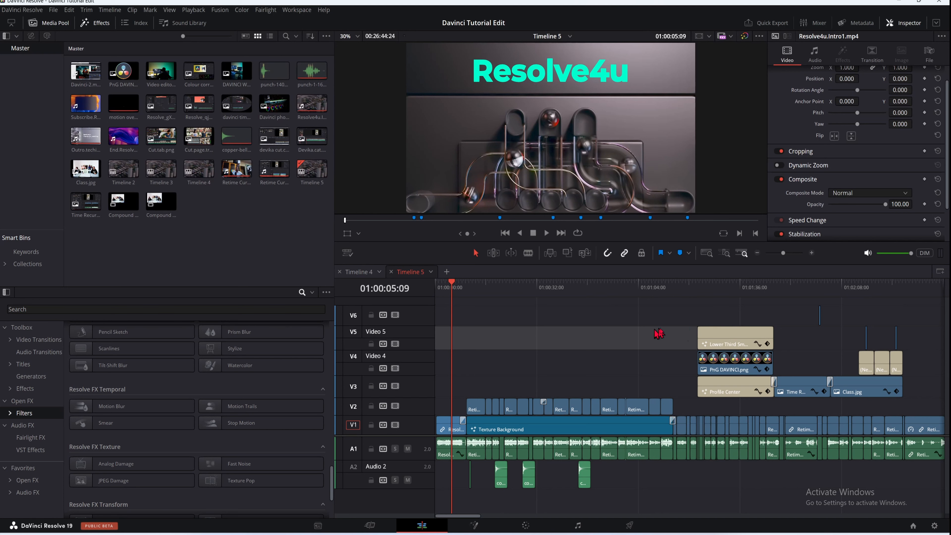
left_click_drag(716, 338, 735, 342)
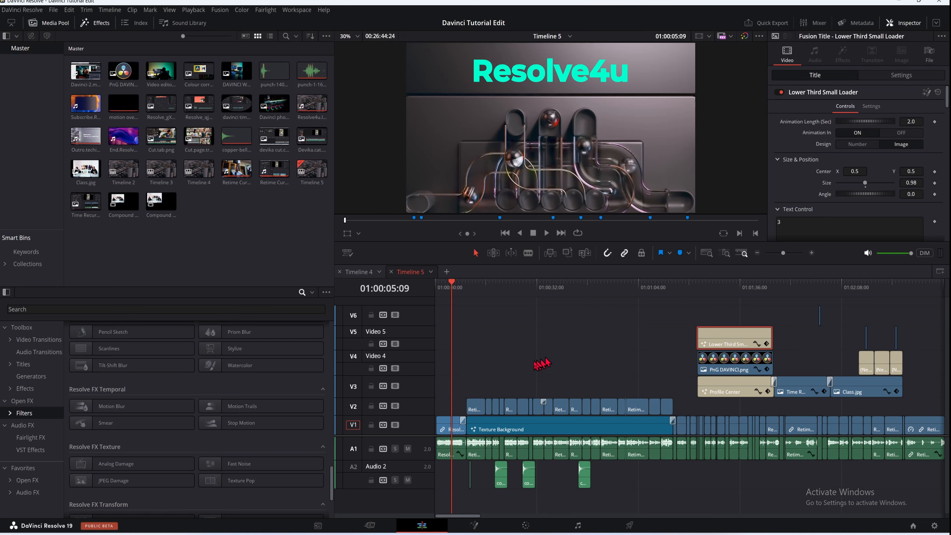
left_click_drag(455, 292, 492, 334)
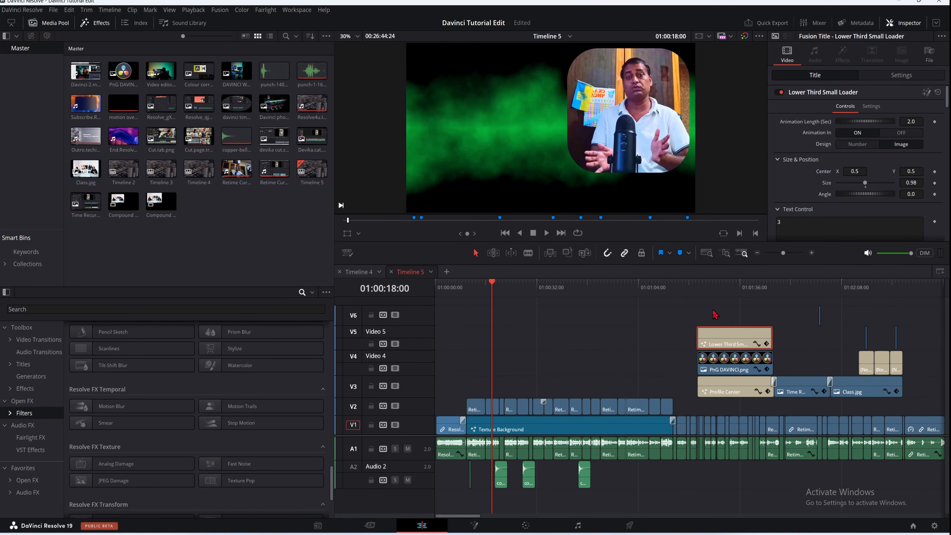
key("ctrl+z")
key("ctrl+z")
key("ctrl+z")
key("ctrl+z")
key("ctrl+z")
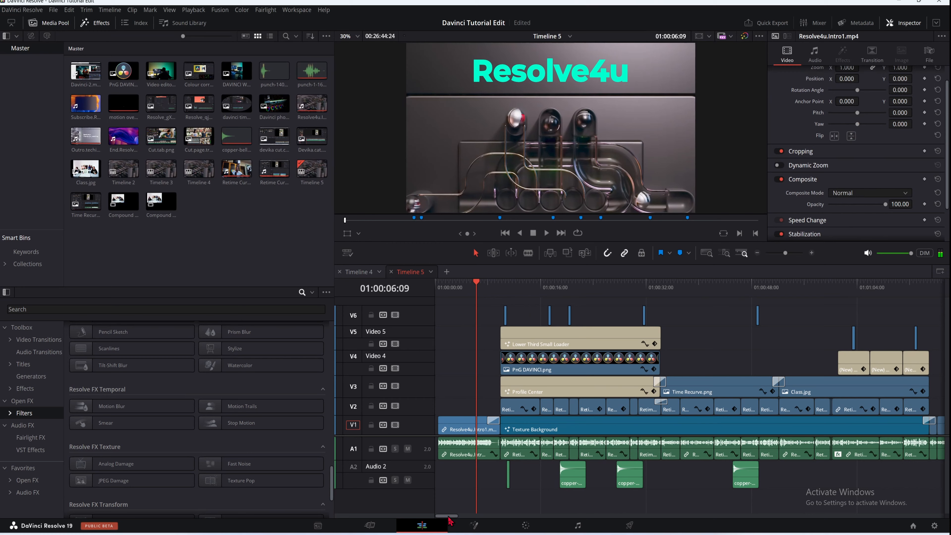
Step: Combine the opening overlay clips on V3 to V6 into a new compound clip, named with the presenter's first name and "tutorial"
left_click_drag(448, 516, 448, 517)
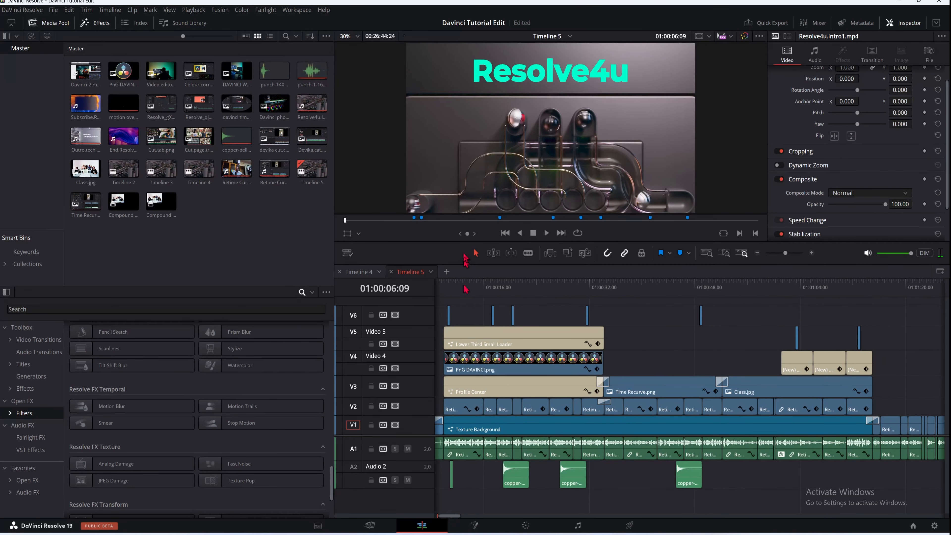
left_click_drag(445, 301, 881, 396)
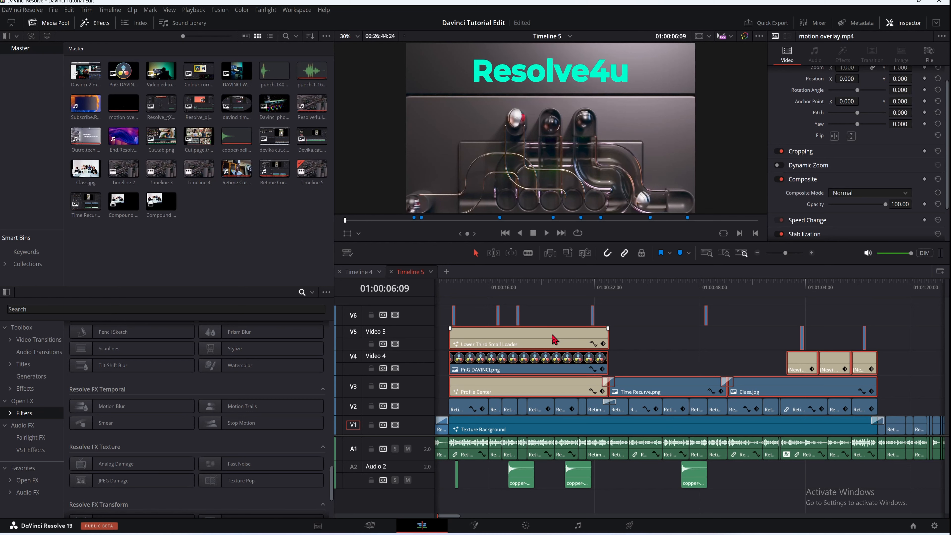
right_click(557, 340)
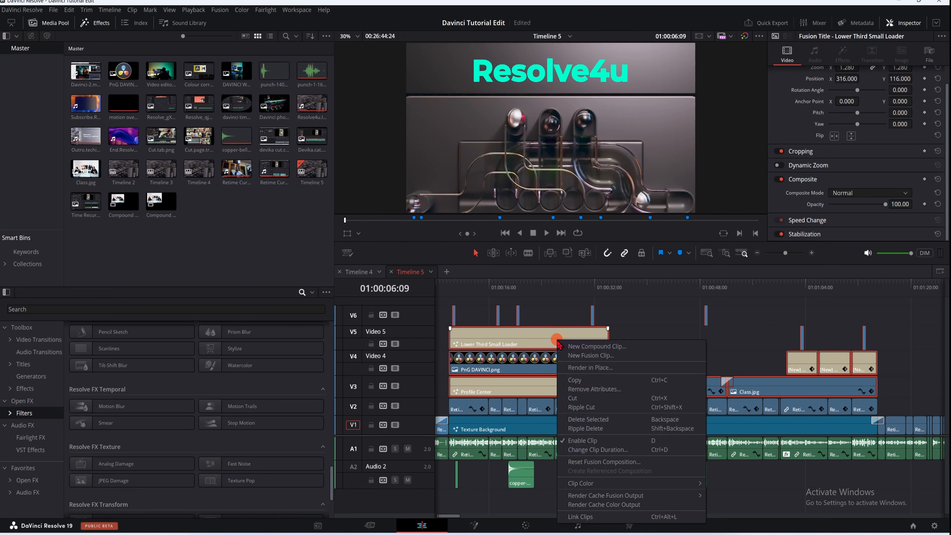
left_click(595, 347)
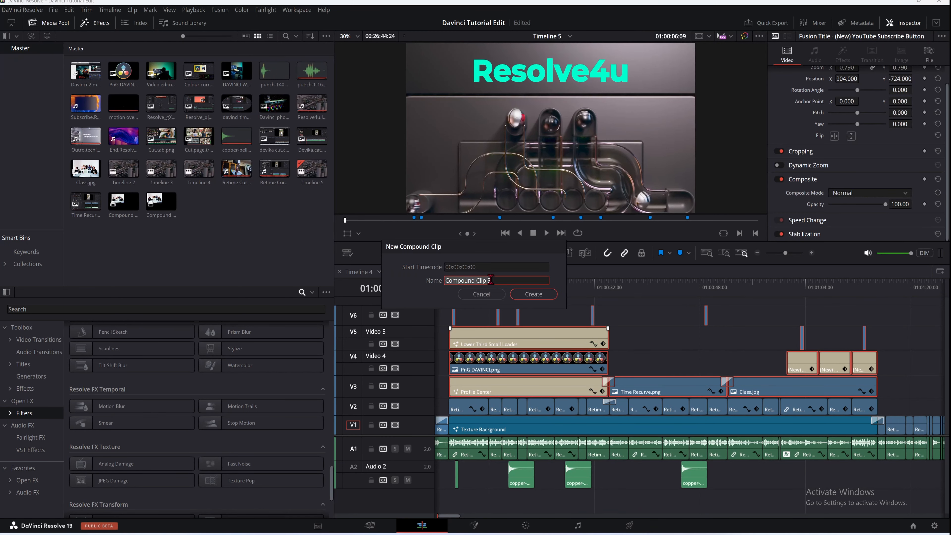
type("Ralesh tutorial")
left_click(482, 280)
type("il")
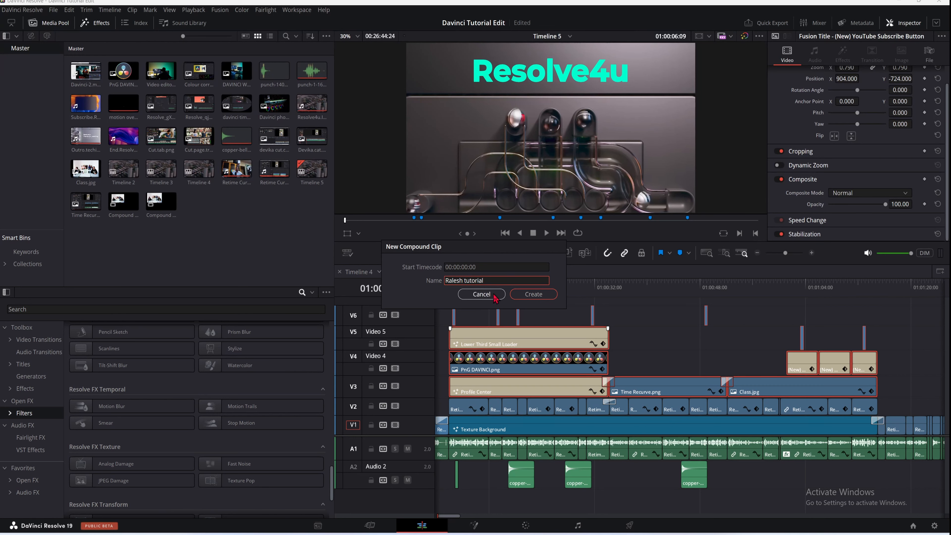
left_click(534, 295)
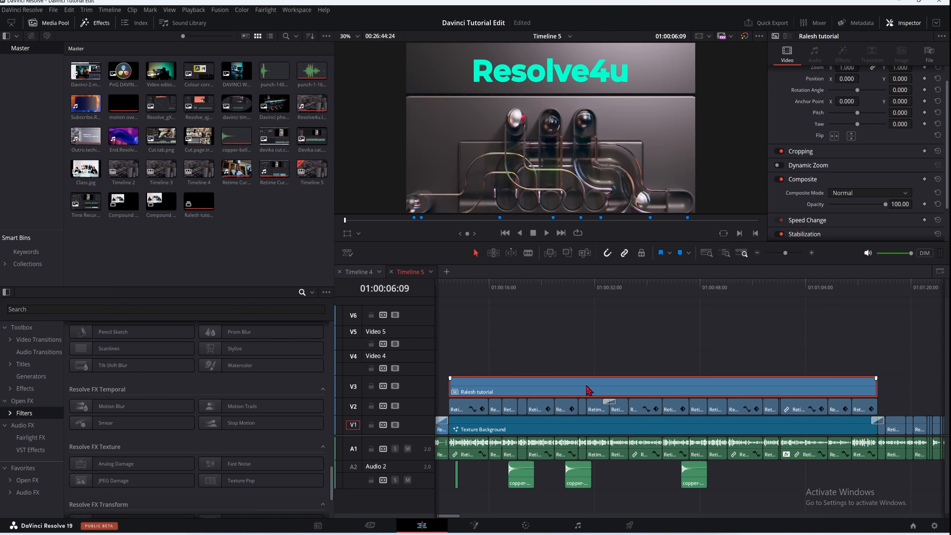
Step: Move the compound clip past the opening section onto V2 and preview it at 01:01:56:10
scroll(586, 389, "down", 3)
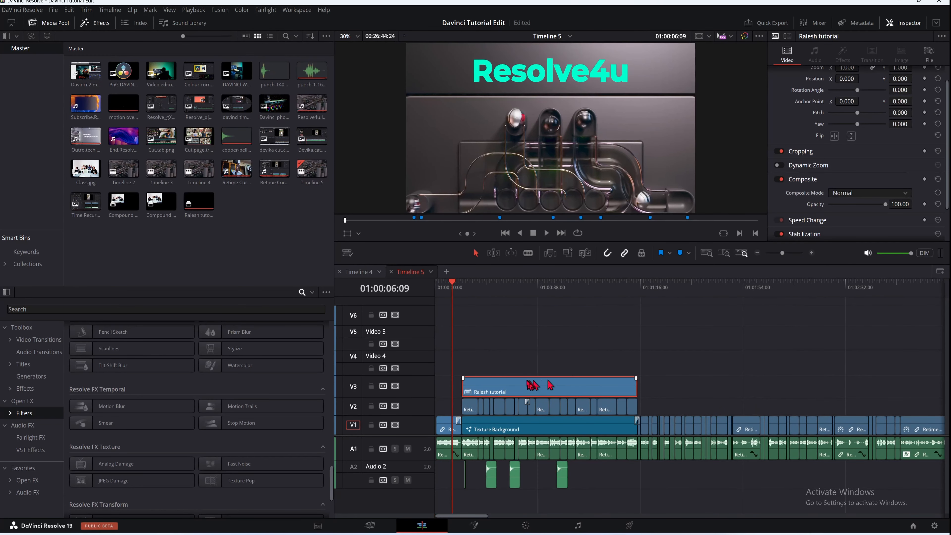
left_click_drag(519, 390, 760, 406)
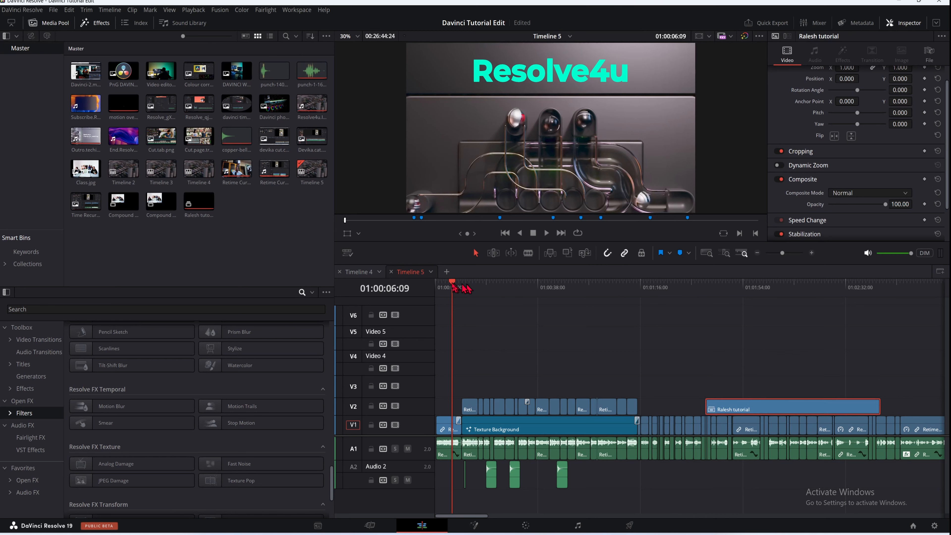
left_click_drag(455, 290, 751, 363)
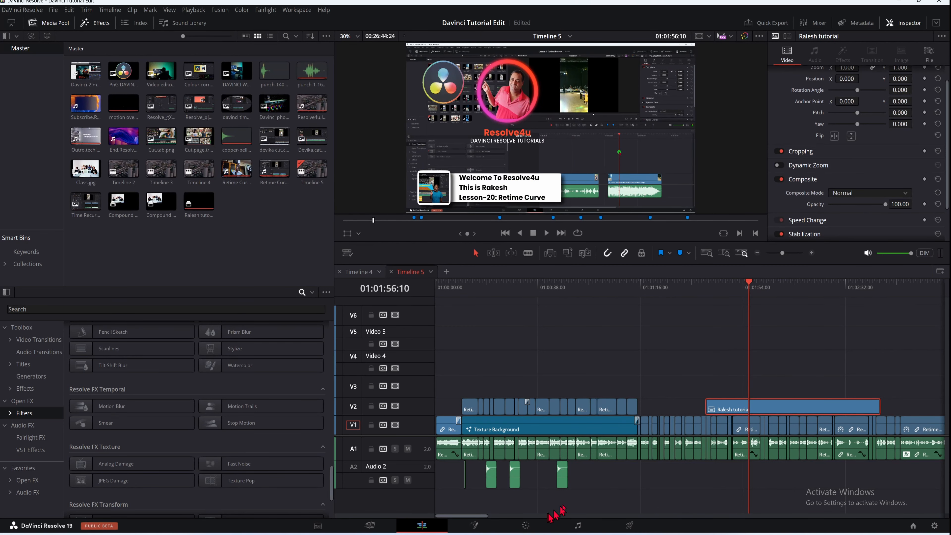
Step: Move the compound clip onto V4 further along the timeline and shift the closing section's V3 to V5 overlay clips past the timeline's end
key("ctrl+minus")
key("ctrl+minus")
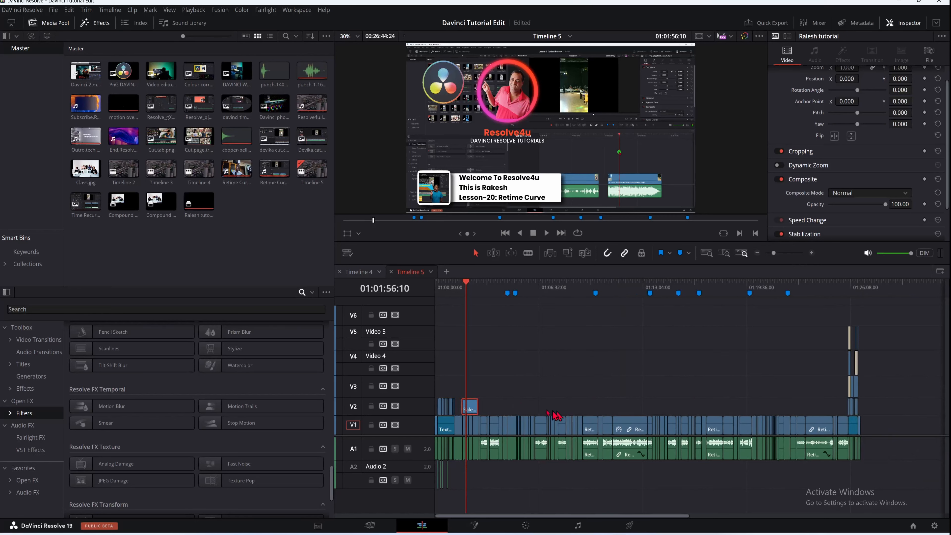
left_click_drag(475, 412, 743, 357)
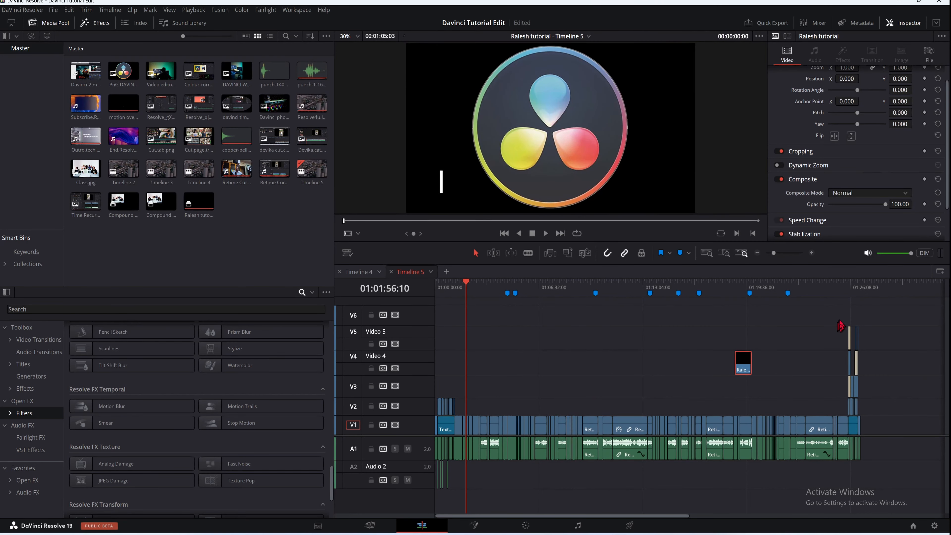
left_click_drag(839, 320, 882, 385)
left_click_drag(849, 355, 880, 359)
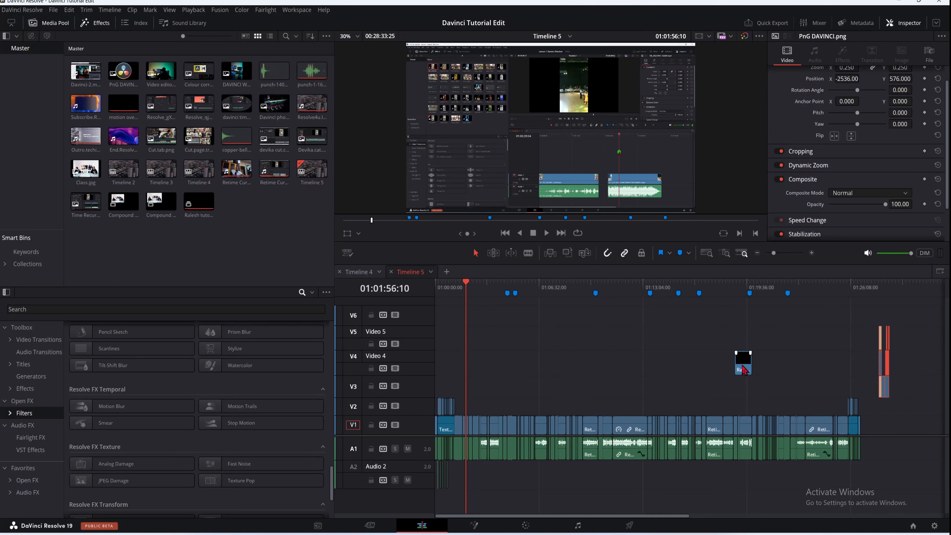
Step: Place the compound clip on V3 over the closing section, starting it about where the closing Texture Background clip begins
left_click_drag(742, 372, 849, 388)
left_click_drag(465, 282, 852, 351)
key("ctrl+equal")
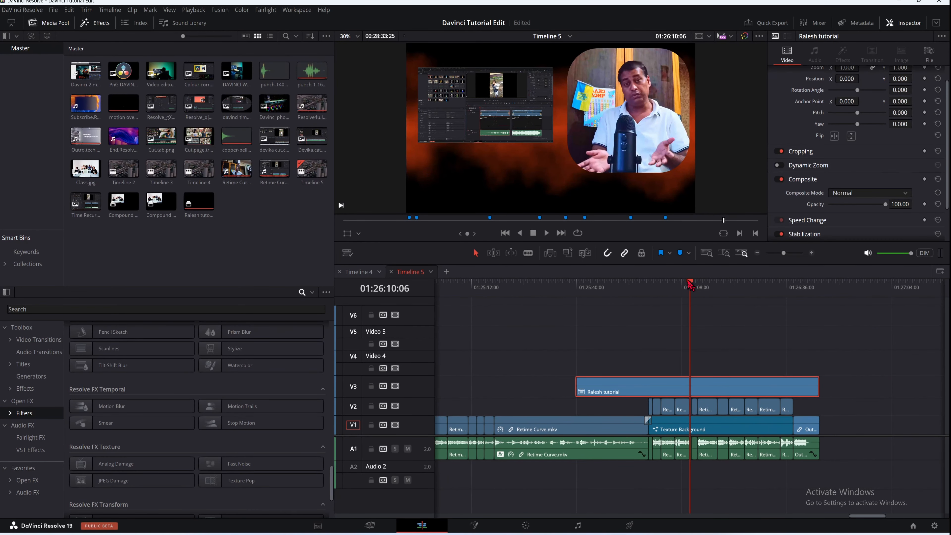
left_click_drag(690, 285, 661, 284)
left_click_drag(715, 388, 780, 385)
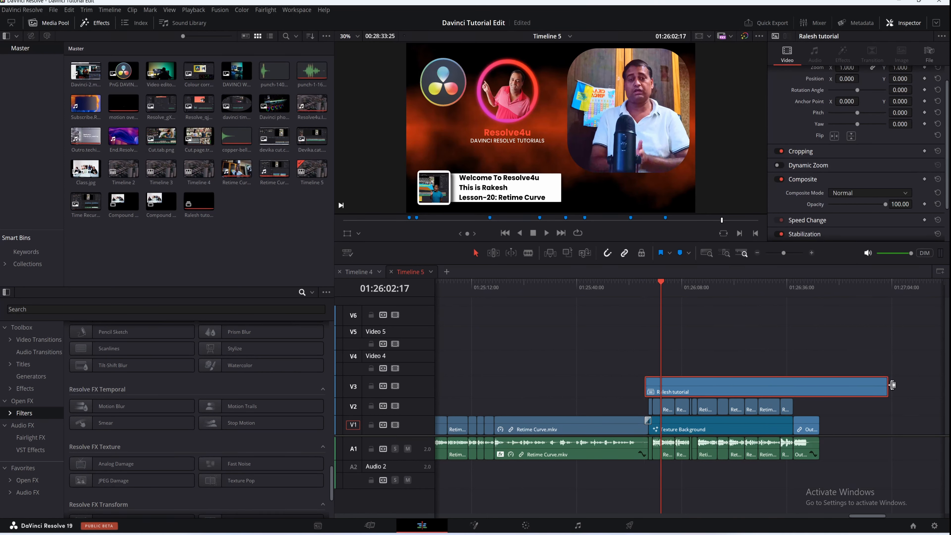
Step: Trim the V3 compound clip to start with the closing Texture Background clip and end just before the outro clip's end, previewing around 01:26:06
left_click_drag(887, 389, 827, 393)
left_click_drag(661, 281, 677, 295)
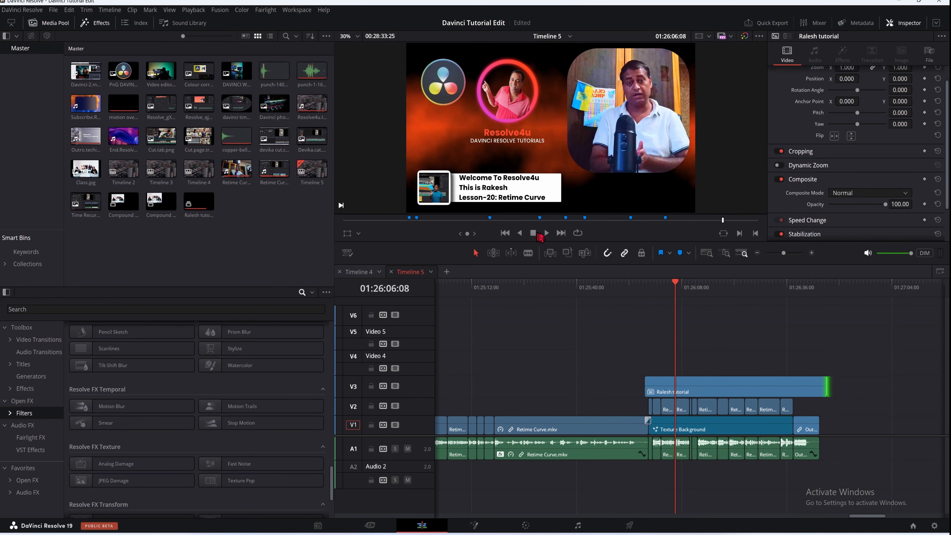
left_click(545, 233)
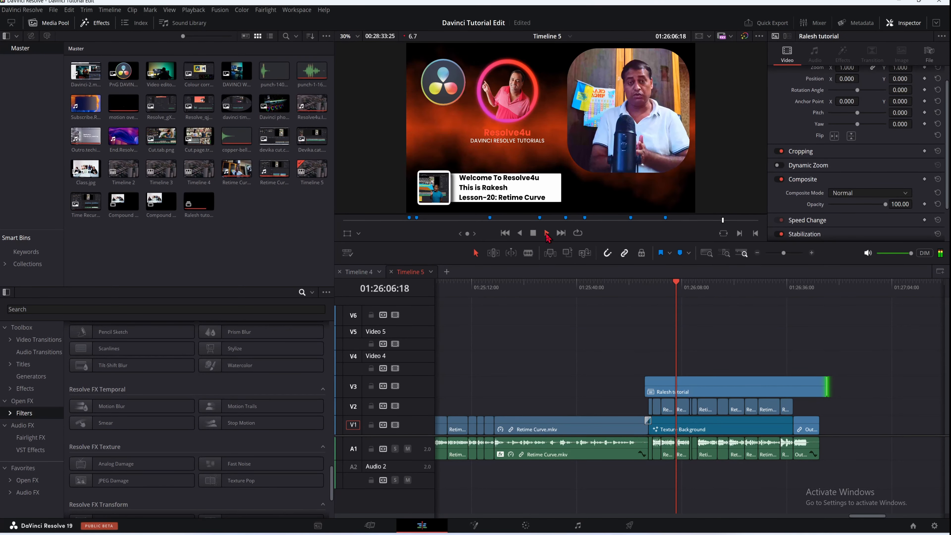
left_click(532, 233)
left_click_drag(827, 386, 818, 385)
left_click_drag(653, 386, 724, 389)
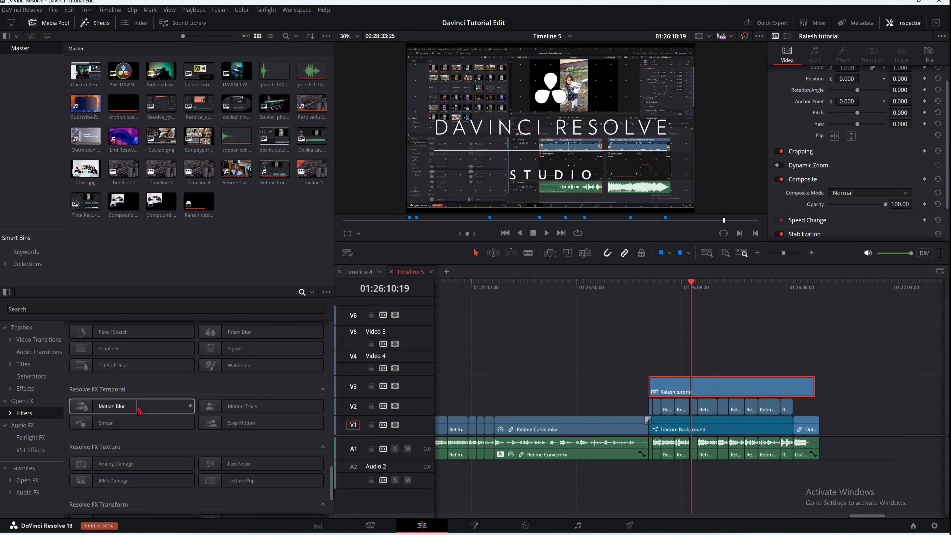
Step: Apply the Gaussian Blur filter to the compound clip on V3 and set its horizontal and vertical strength to 0.387
scroll(134, 407, "up", 3)
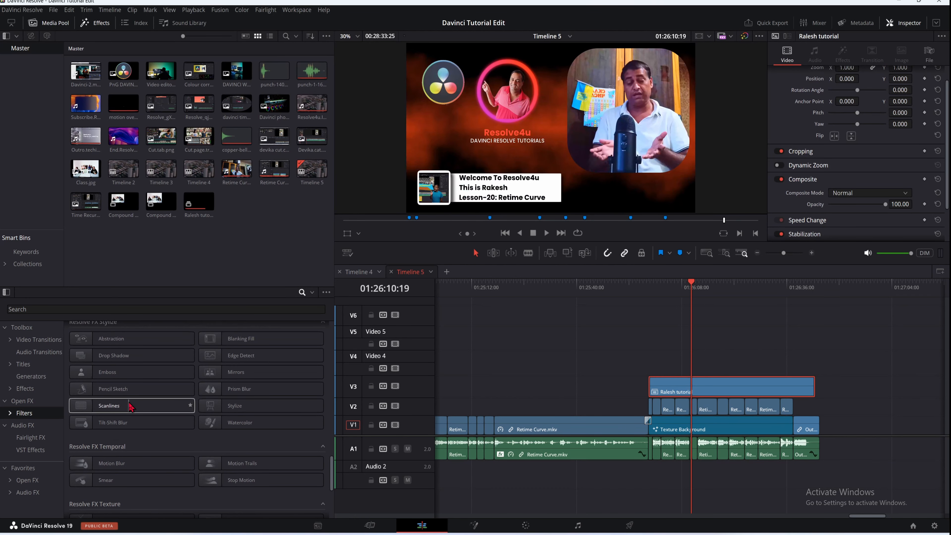
scroll(131, 407, "up", 2)
scroll(131, 405, "up", 5)
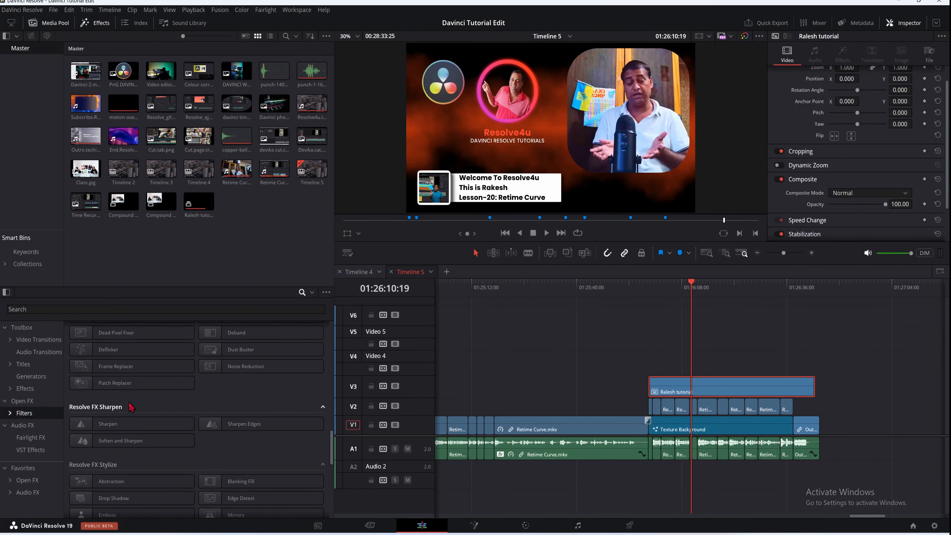
scroll(132, 403, "up", 2)
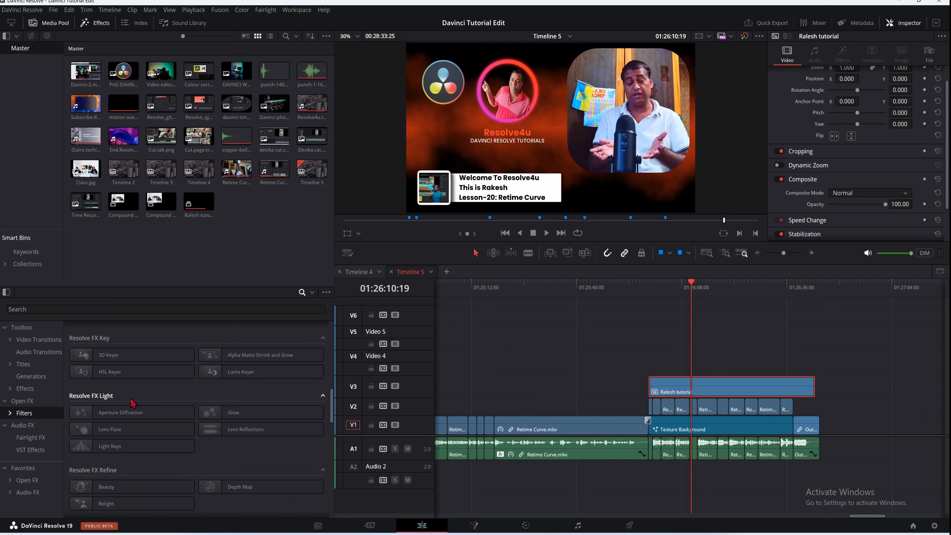
left_click(26, 388)
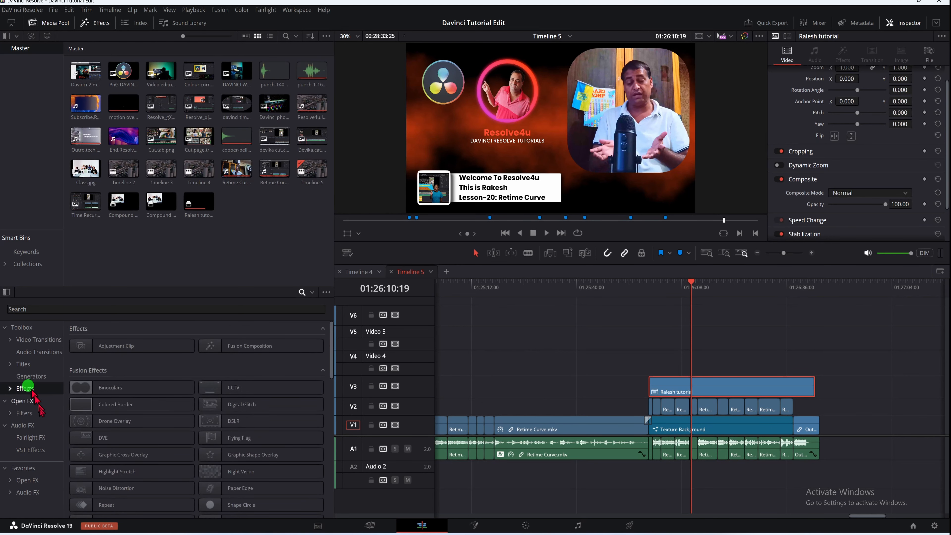
left_click(33, 414)
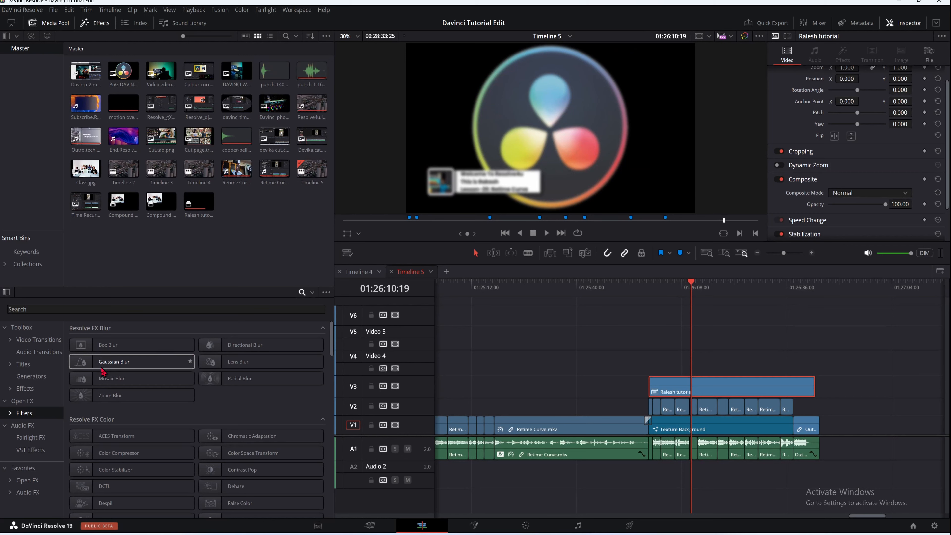
left_click_drag(104, 365, 749, 386)
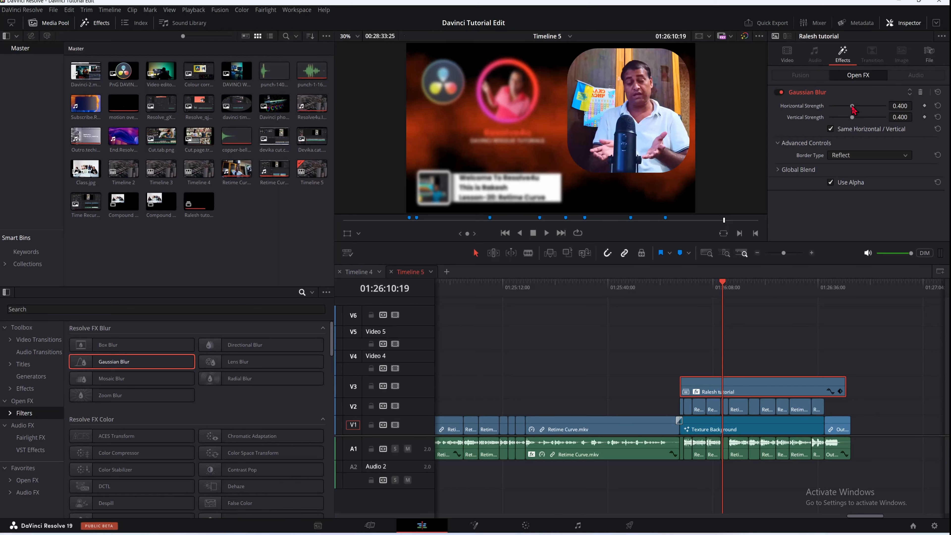
left_click_drag(852, 106, 843, 108)
Step: Decompose the compound clip on V3 in place, using clips only
right_click(759, 388)
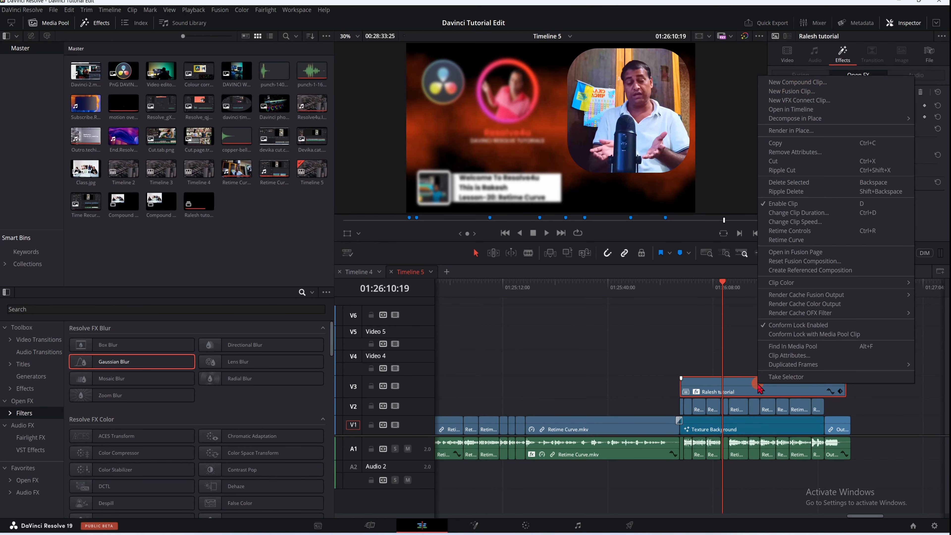
right_click(747, 392)
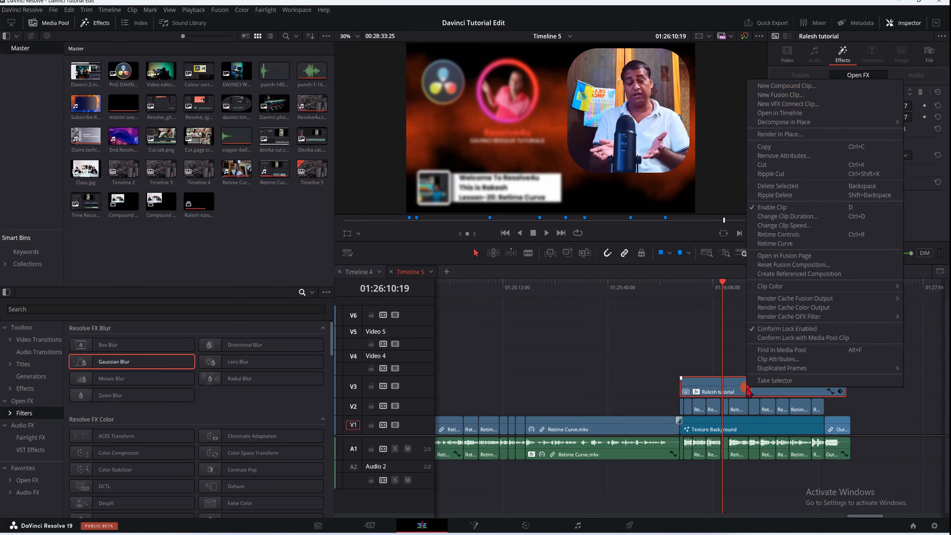
mouse_move(794, 128)
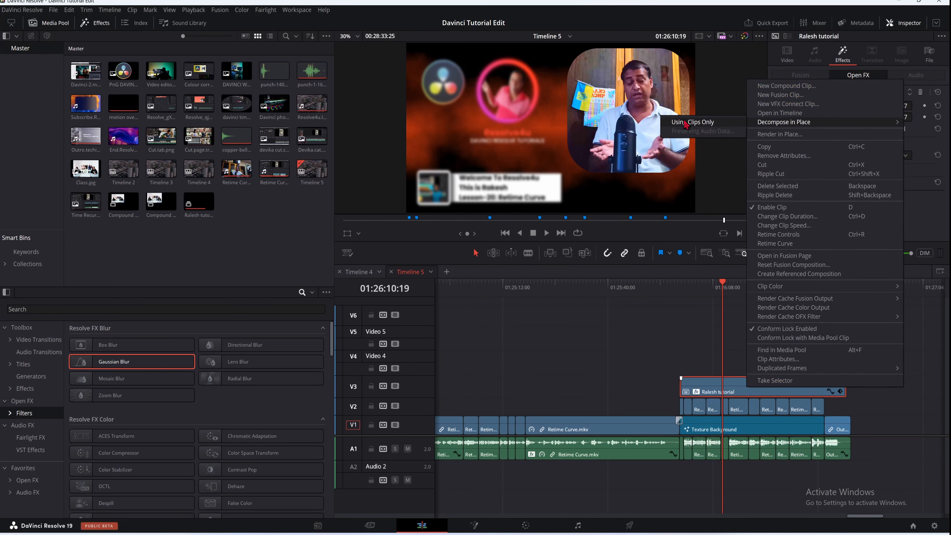
left_click(683, 122)
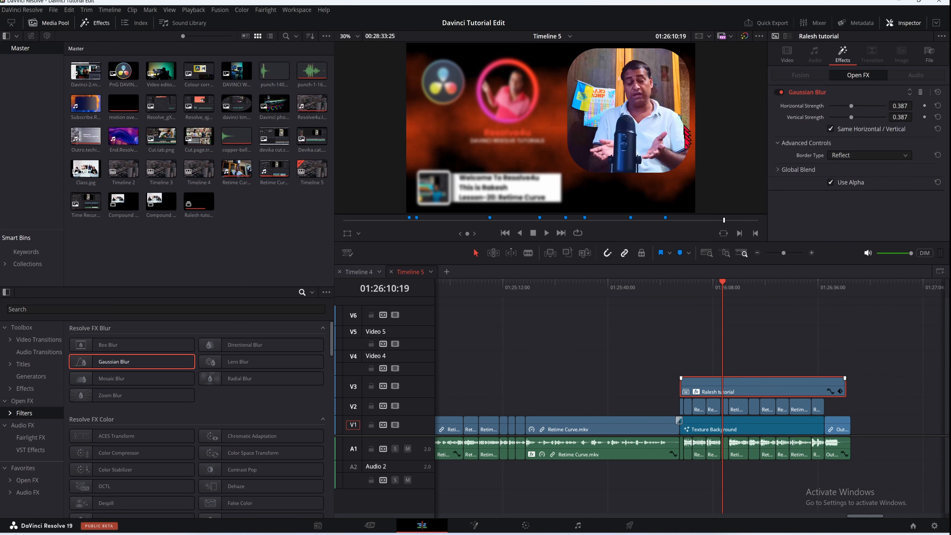
Step: Examine the editable text and transform settings of the decomposed Profile Center, Lower Third Small Loader and PnG DAVINCI.png clips
left_click_drag(722, 288, 683, 285)
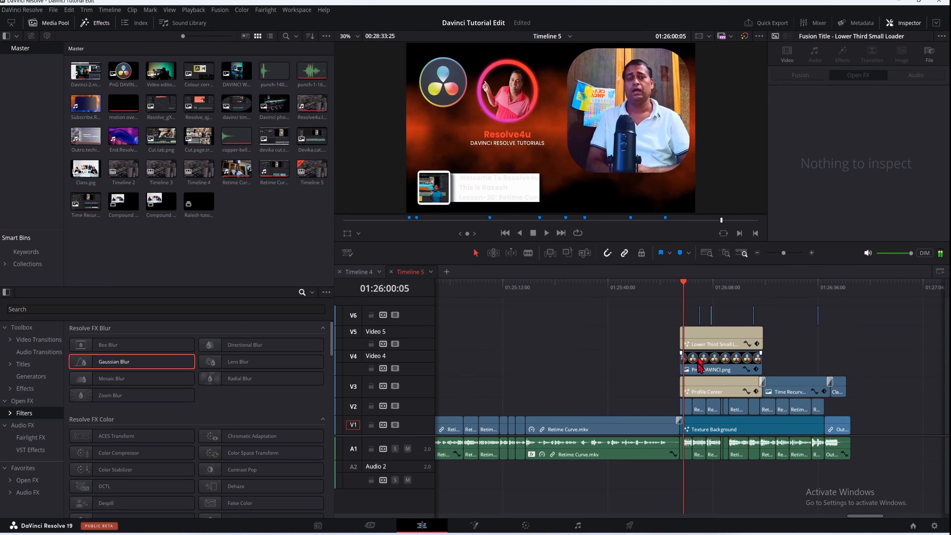
left_click(710, 392)
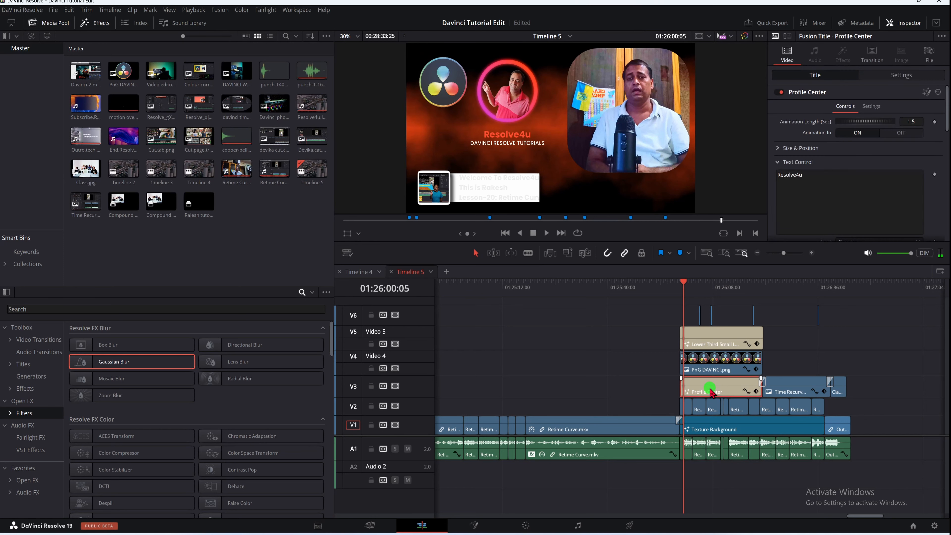
scroll(849, 169, "down", 5)
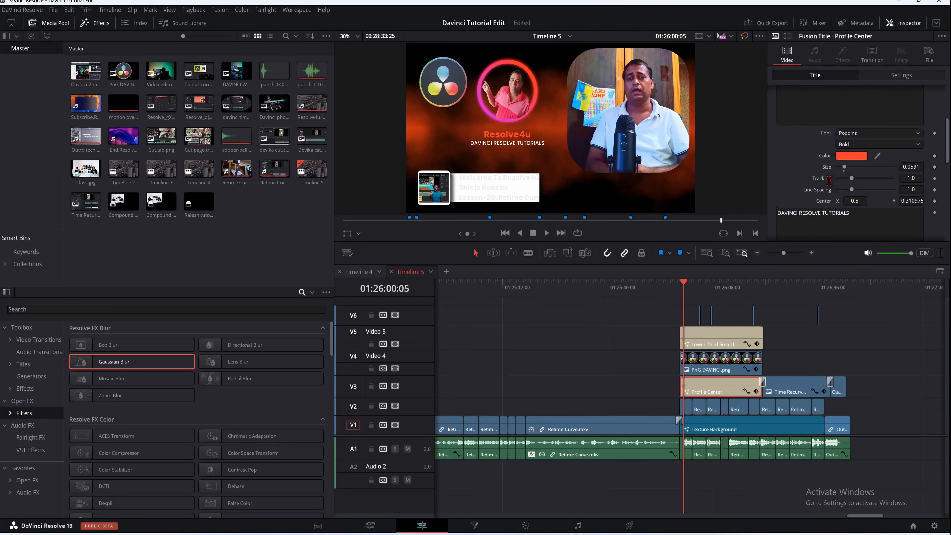
left_click(857, 134)
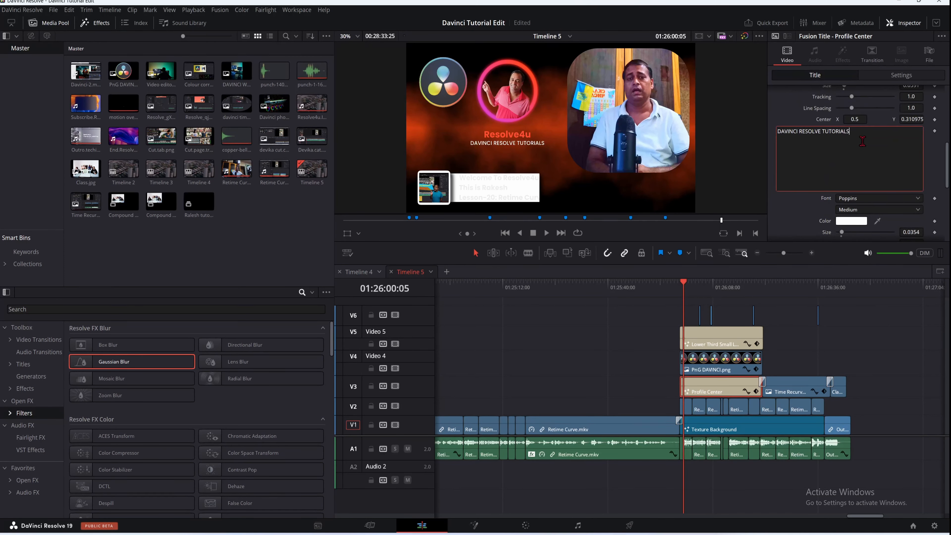
type("a")
key("BackSpace")
left_click(706, 341)
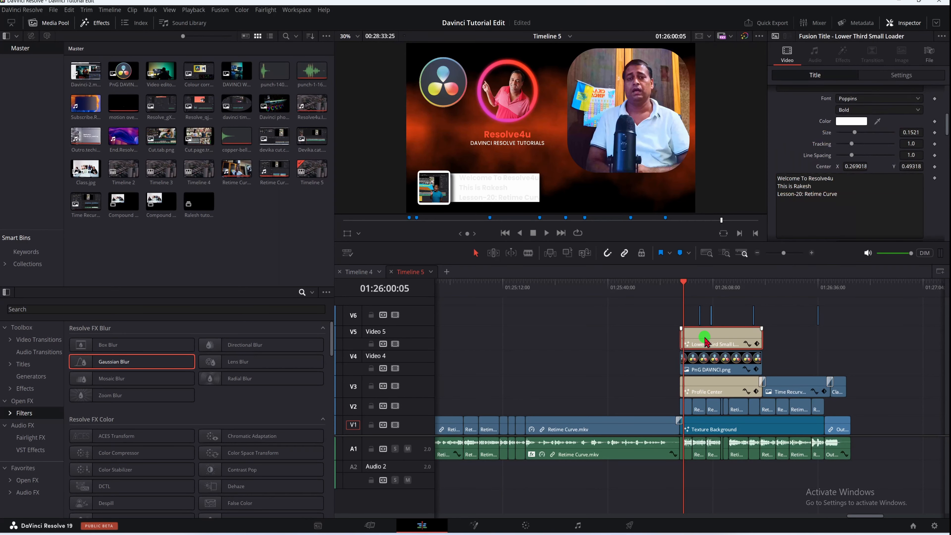
left_click(713, 392)
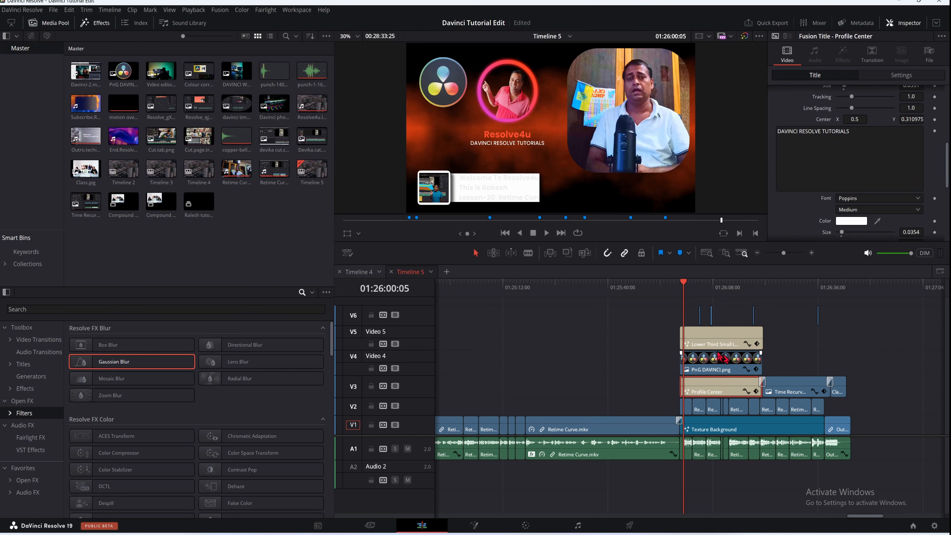
left_click(723, 361)
scroll(847, 79, "up", 1)
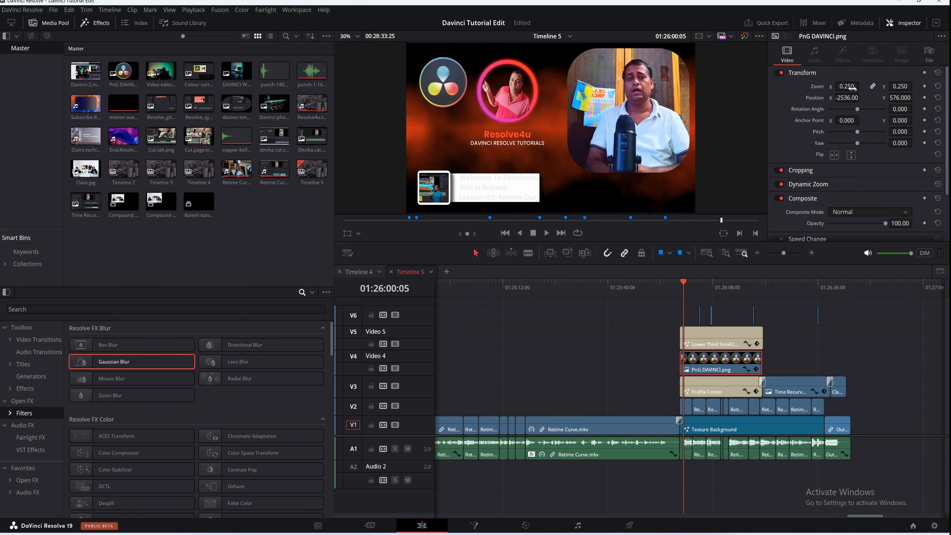
left_click_drag(848, 86, 848, 89)
left_click(675, 287)
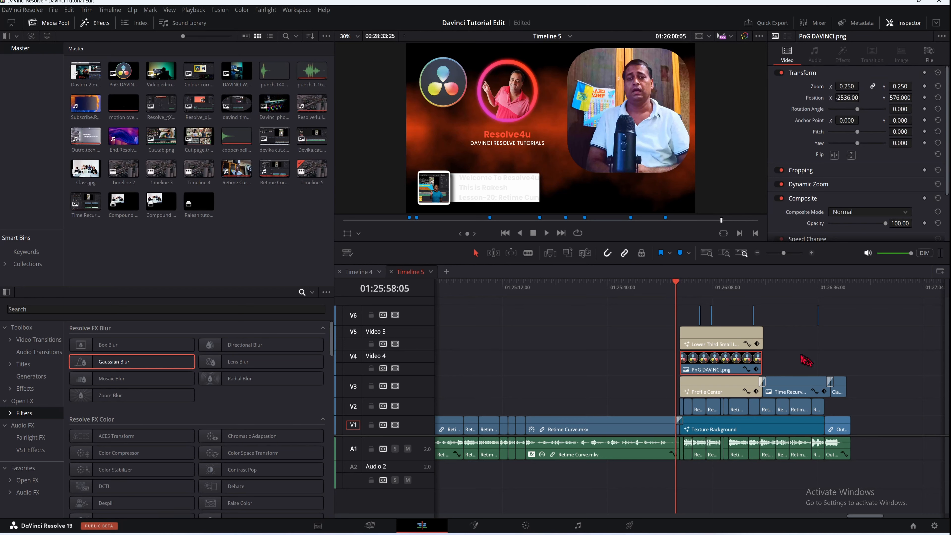
Step: Undo the decomposition of the compound clip and open the clip in its own timeline
left_click(720, 340)
key("ctrl+z")
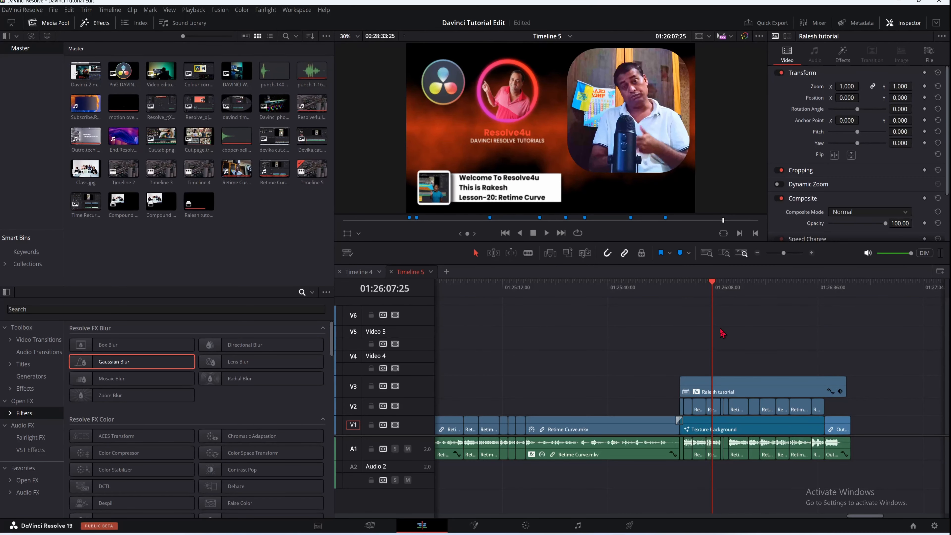
left_click(762, 388)
right_click(764, 390)
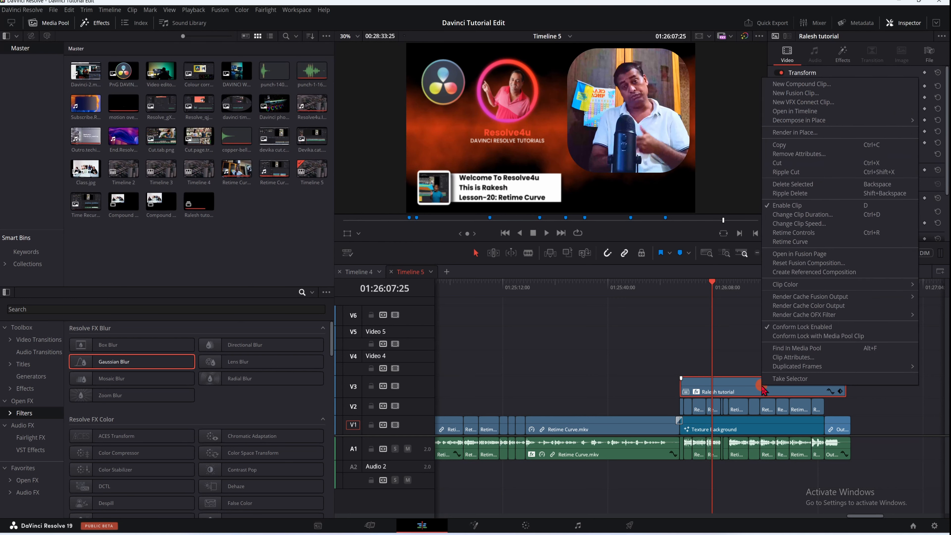
left_click(753, 389)
right_click(752, 389)
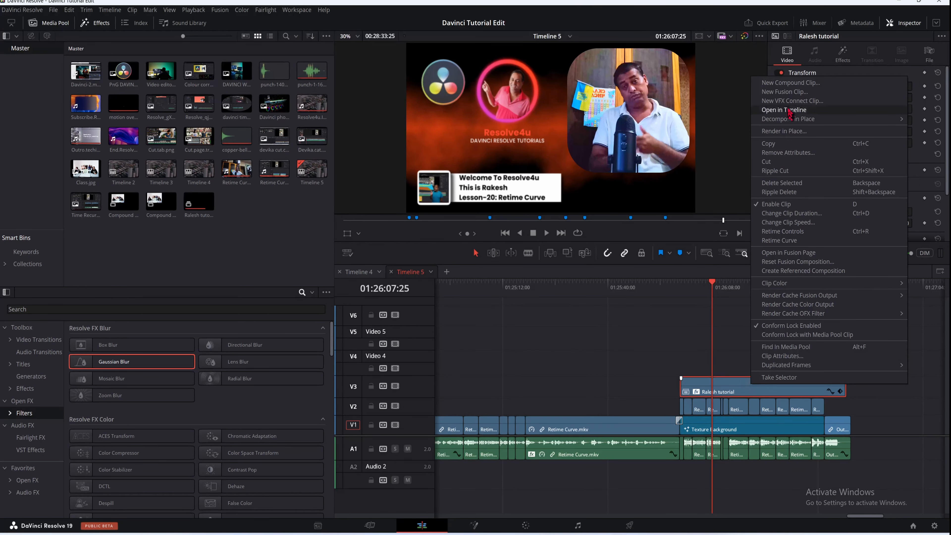
left_click(780, 114)
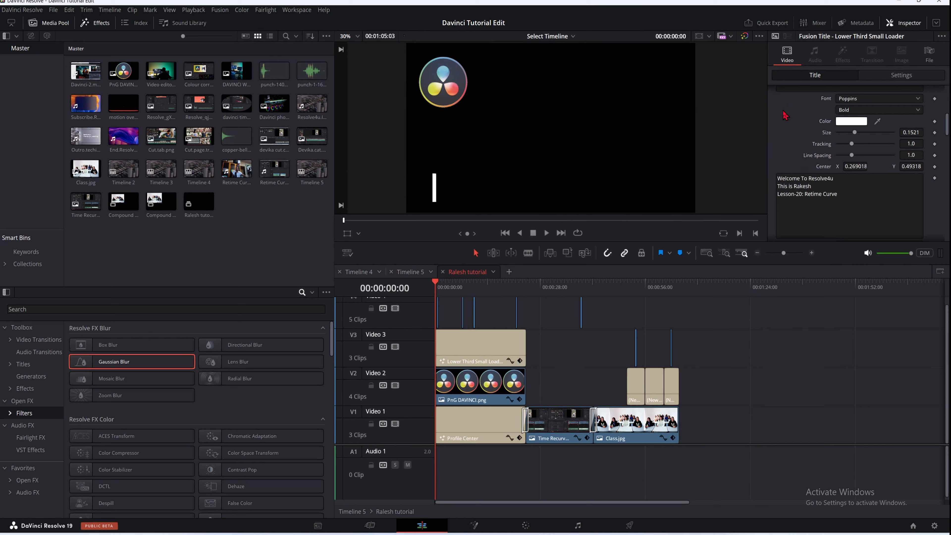
Step: At 00:00:04:22 inside the compound clip, set the zoom of PnG DAVINCI.png on Video 2 to 0.140
left_click(470, 274)
left_click_drag(438, 285, 451, 286)
left_click(493, 353)
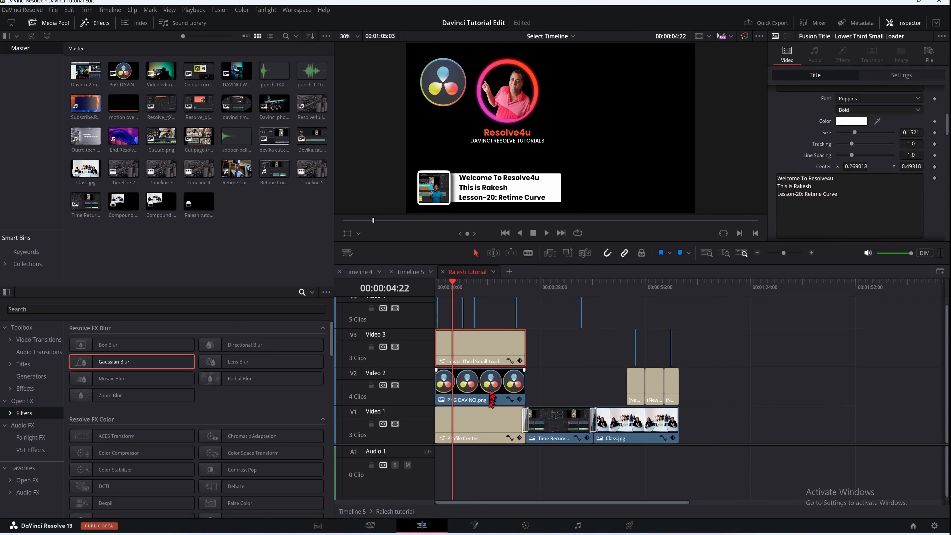
left_click(491, 399)
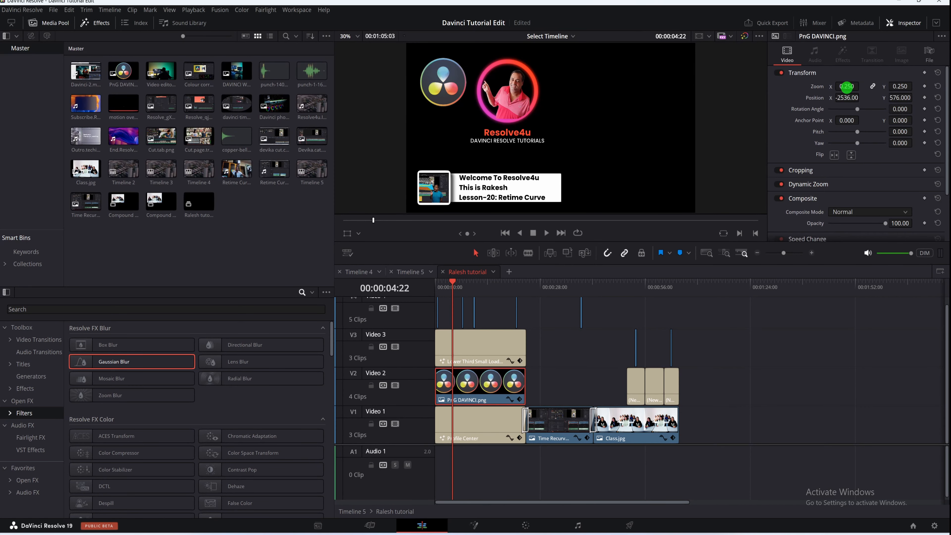
left_click_drag(847, 86, 842, 89)
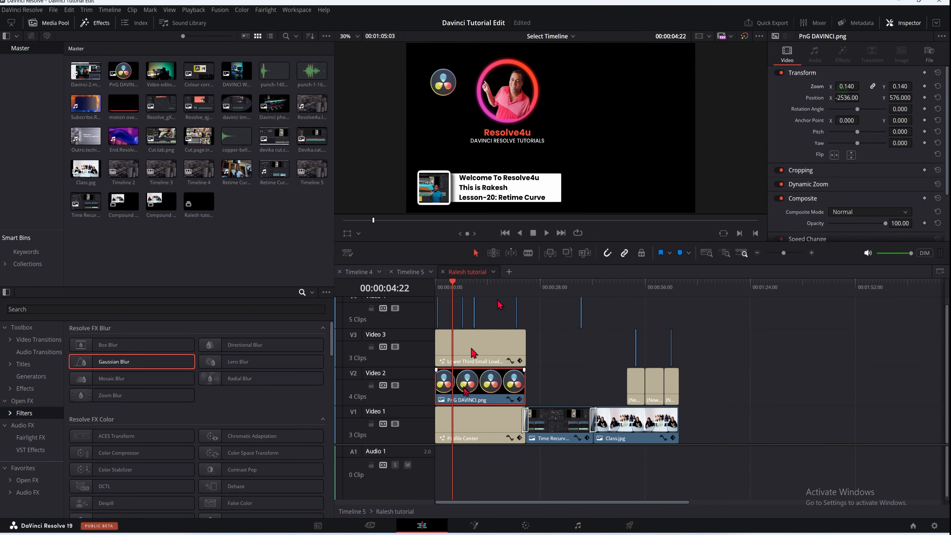
Step: Set the zoom of the Profile Center title to 0.670 and of the Lower Third Small Loader title to 0.920
left_click(479, 431)
scroll(877, 123, "up", 6)
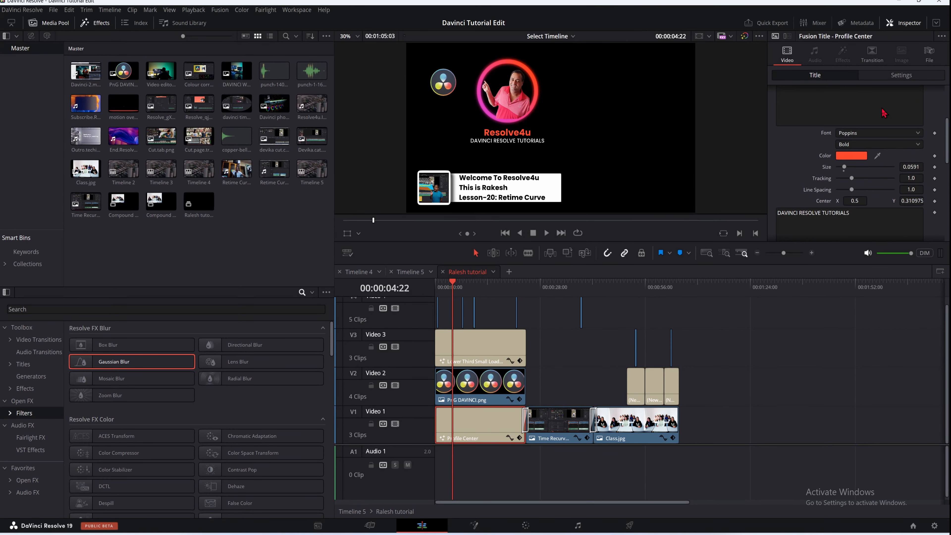
left_click(891, 77)
left_click_drag(846, 106, 836, 106)
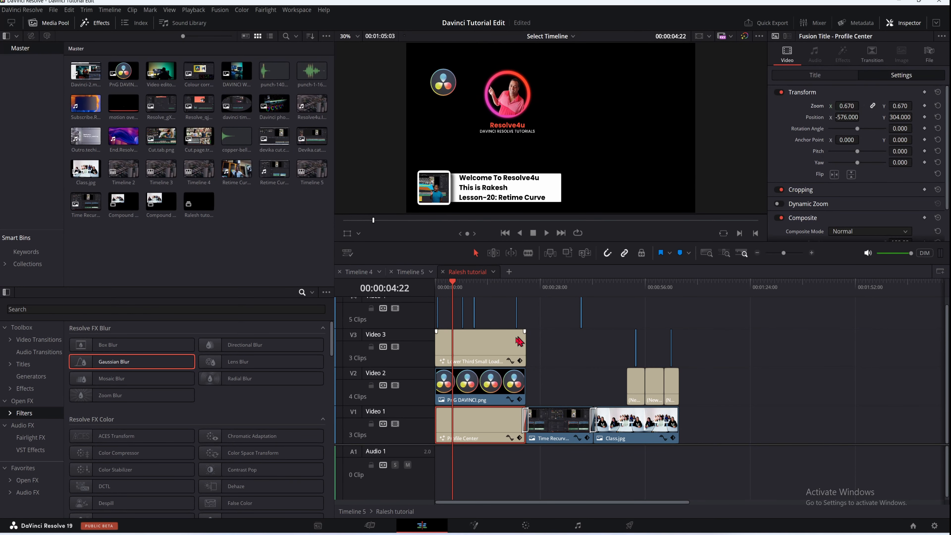
left_click(484, 344)
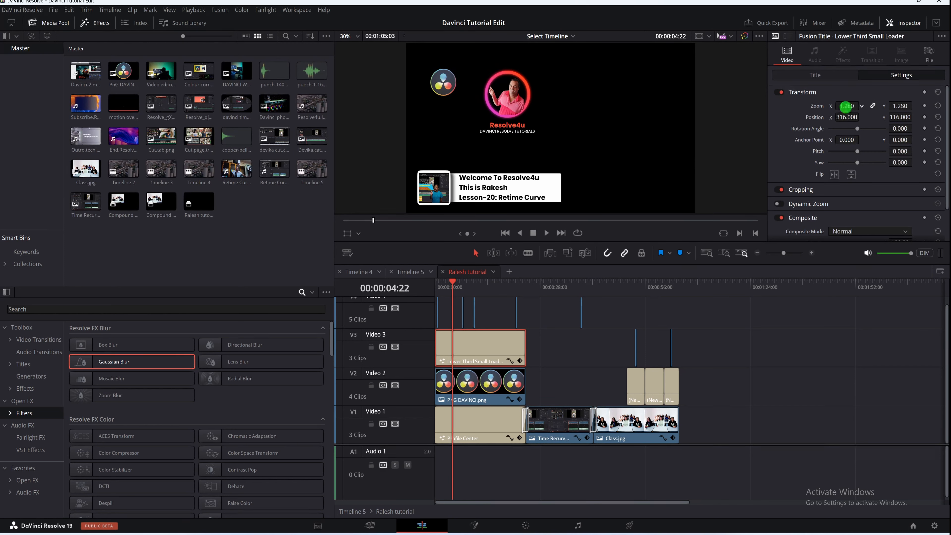
left_click_drag(845, 107, 837, 108)
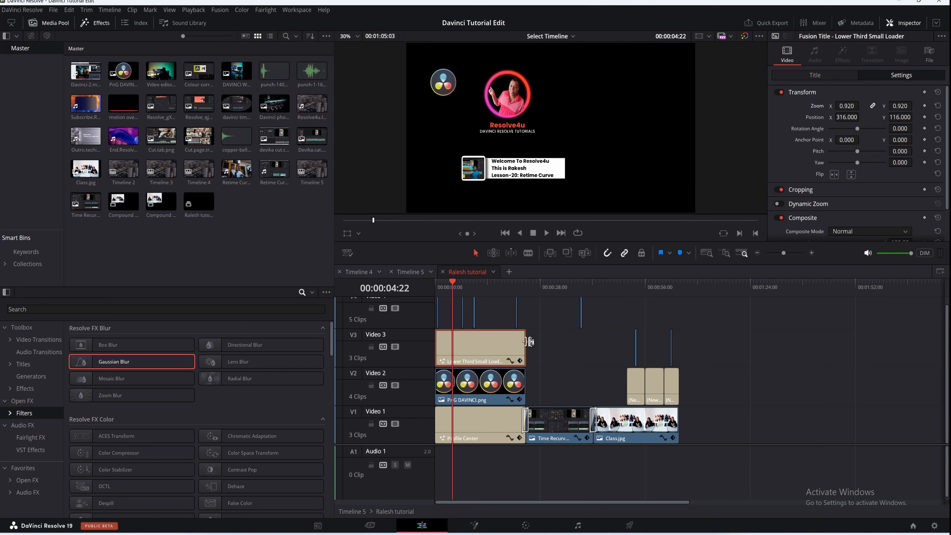
Step: Return to Timeline 5 and check the edited compound clip on V3 at 01:26:04:29
left_click(402, 272)
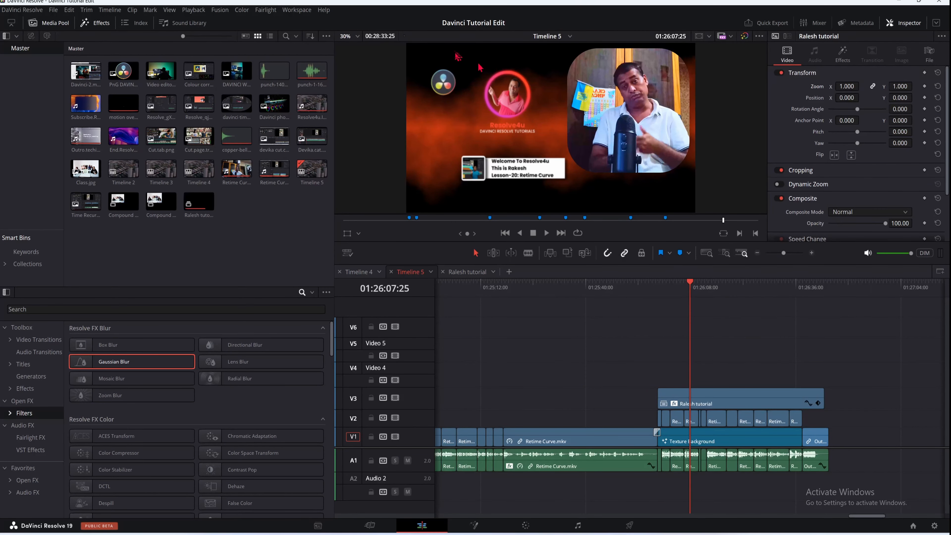
mouse_move(690, 287)
left_mouse_down()
mouse_move(707, 294)
mouse_move(681, 301)
left_mouse_up()
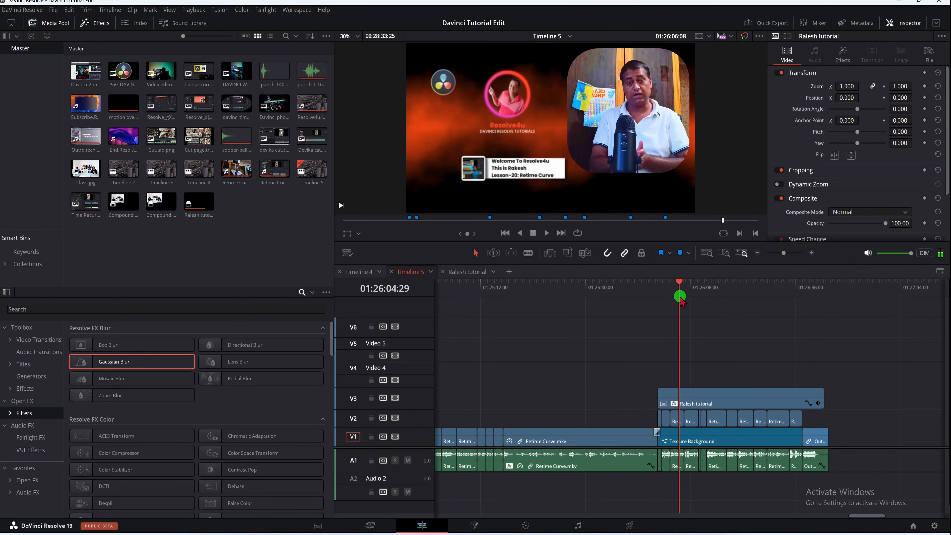
left_click(717, 399)
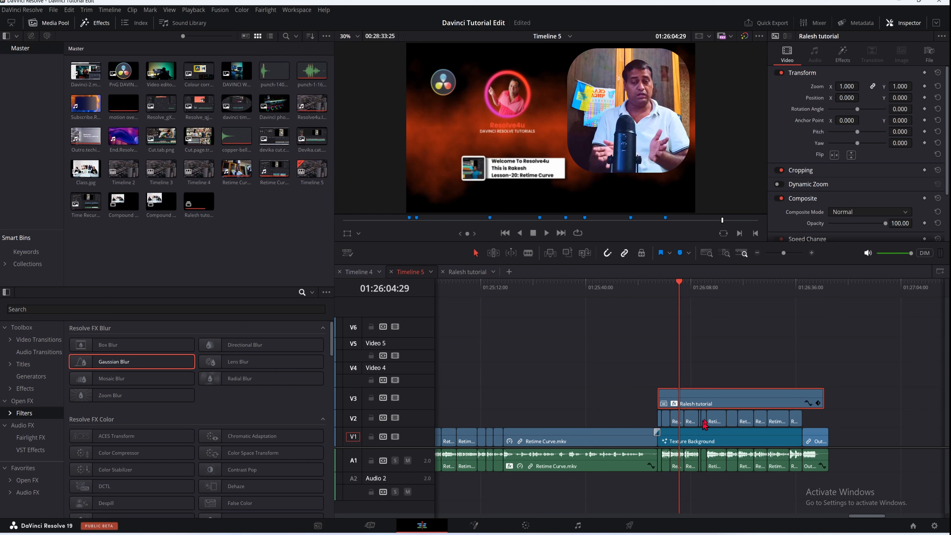
Step: Open the compound clip on V3 in its own timeline, view it at 00:00:13:05, and return to Timeline 5
right_click(712, 402)
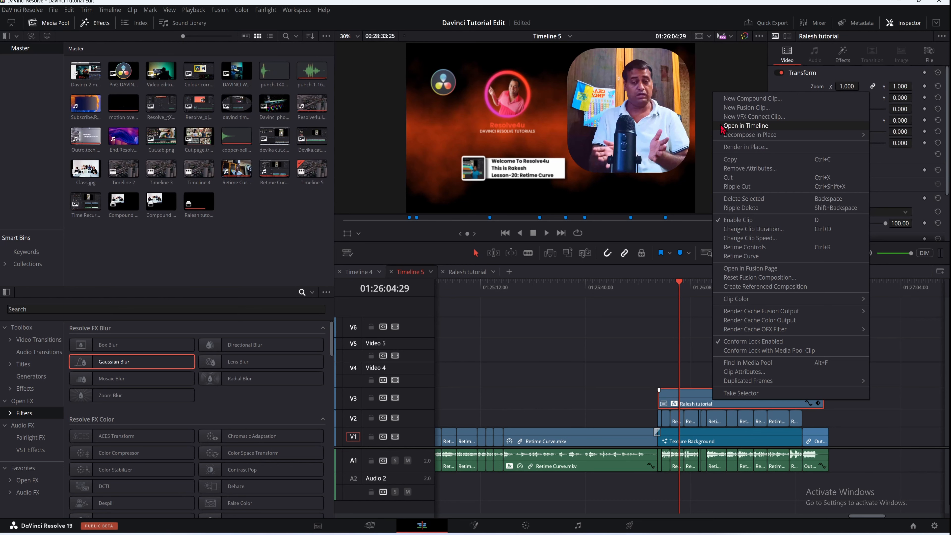
left_click(745, 126)
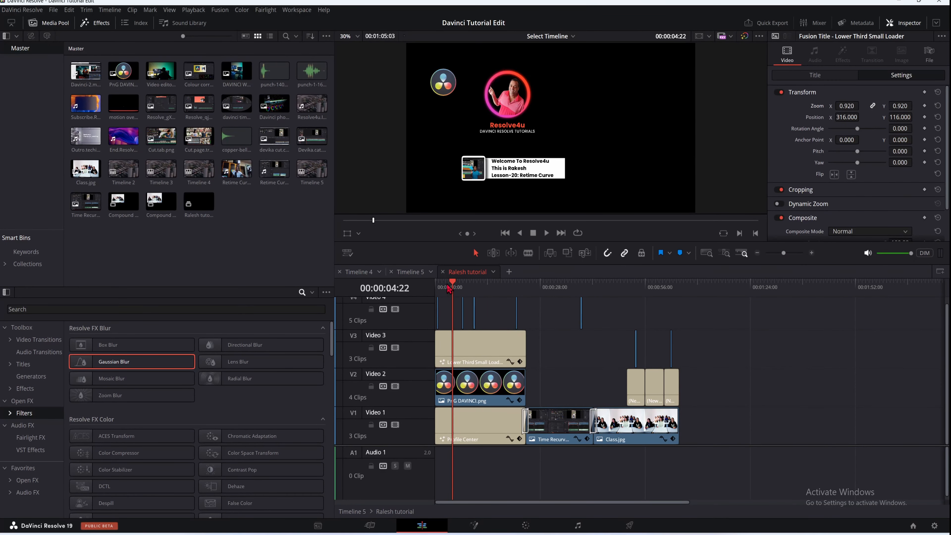
mouse_move(452, 285)
left_mouse_down()
mouse_move(542, 333)
mouse_move(484, 329)
left_mouse_up()
left_click(561, 327)
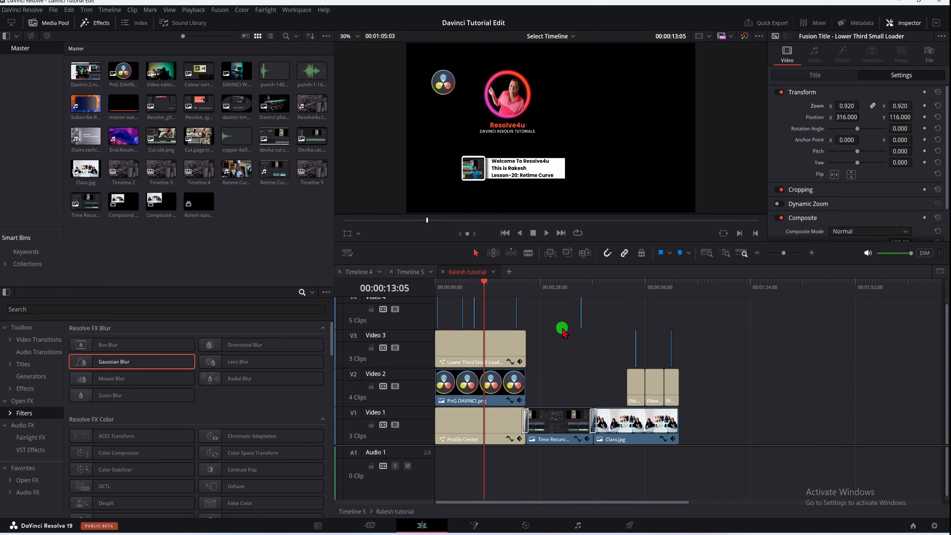
left_click(610, 358)
left_click(781, 422)
left_click(412, 272)
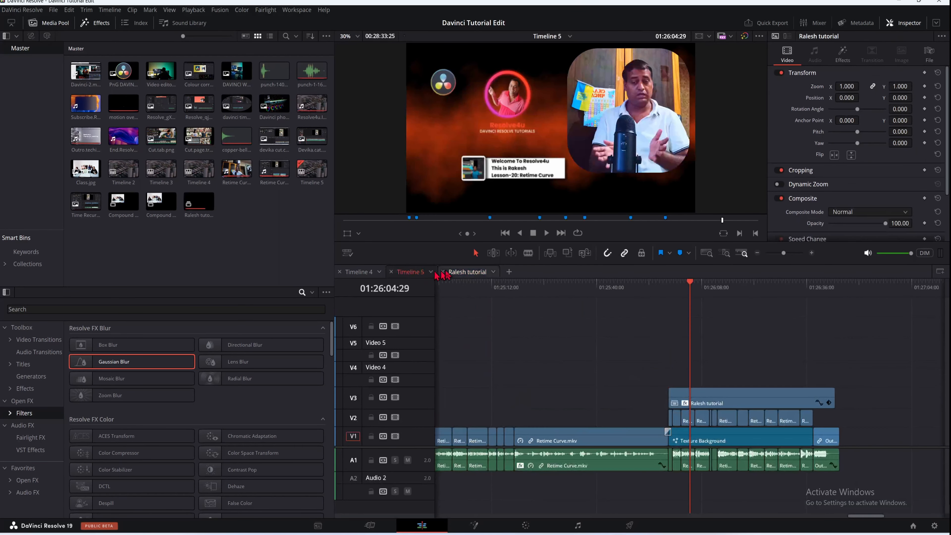
Step: Decompose the compound clip on V3 in place using clips only, and review the separated clips up to 01:26:10:06 and back at 01:26:06:08
right_click(733, 394)
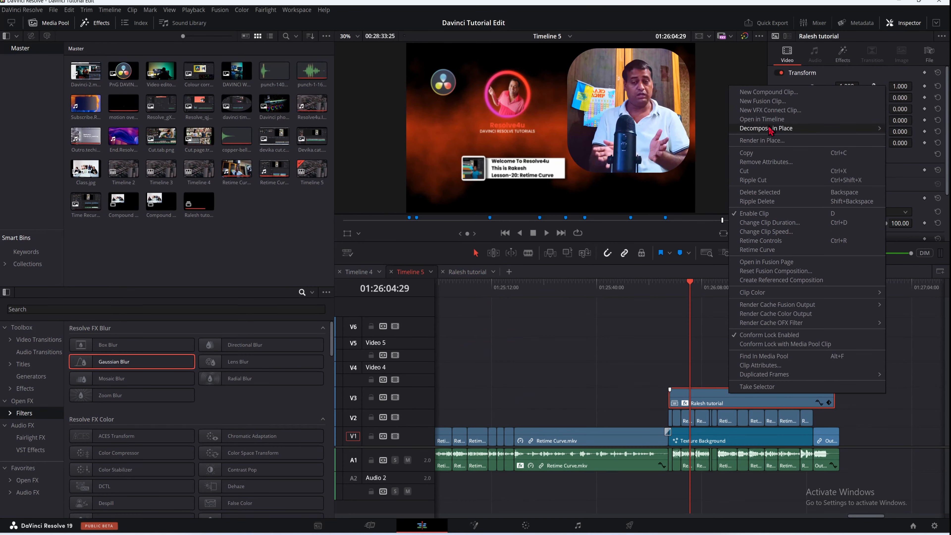
mouse_move(770, 129)
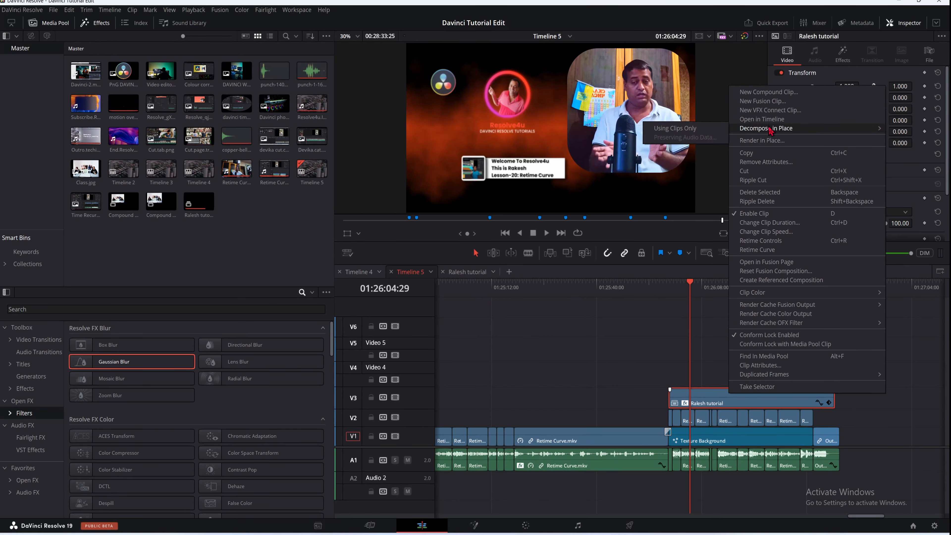
left_click(676, 129)
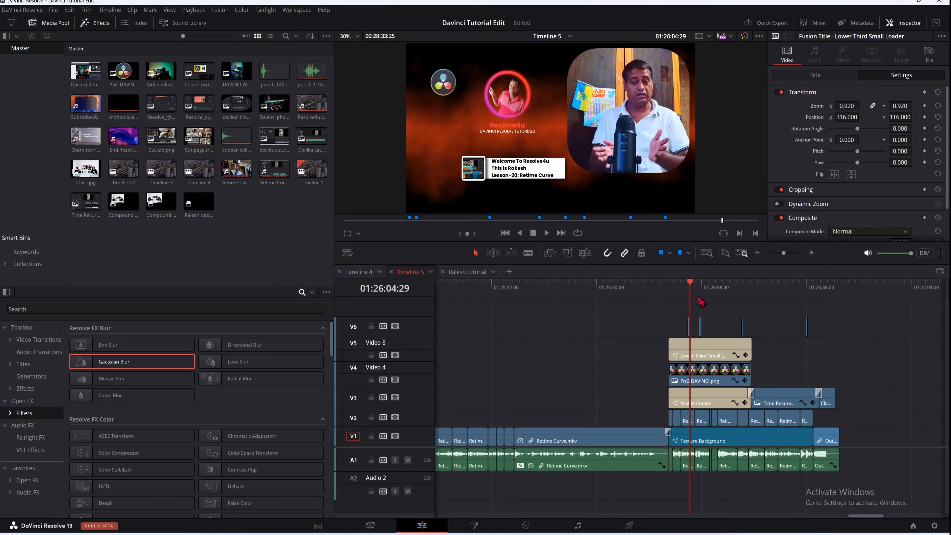
left_click_drag(690, 285, 710, 340)
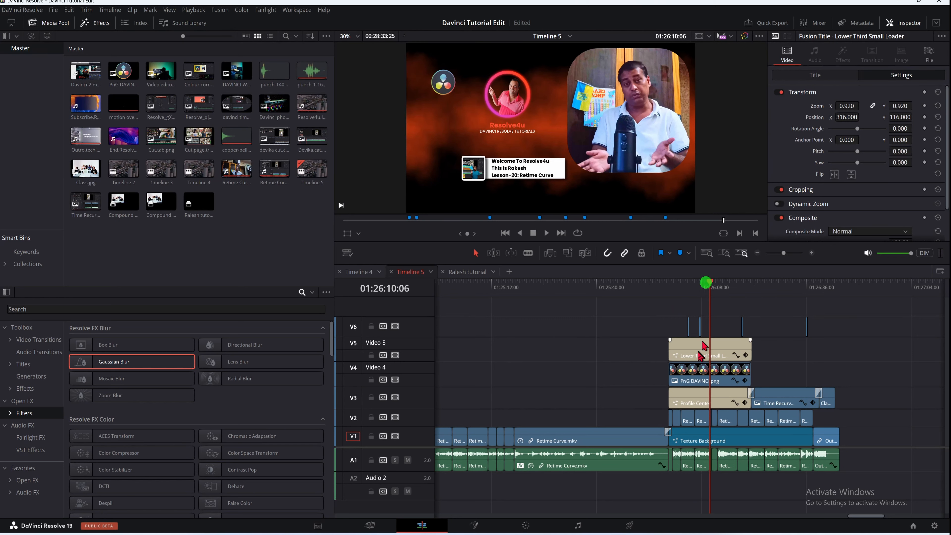
left_click(693, 343)
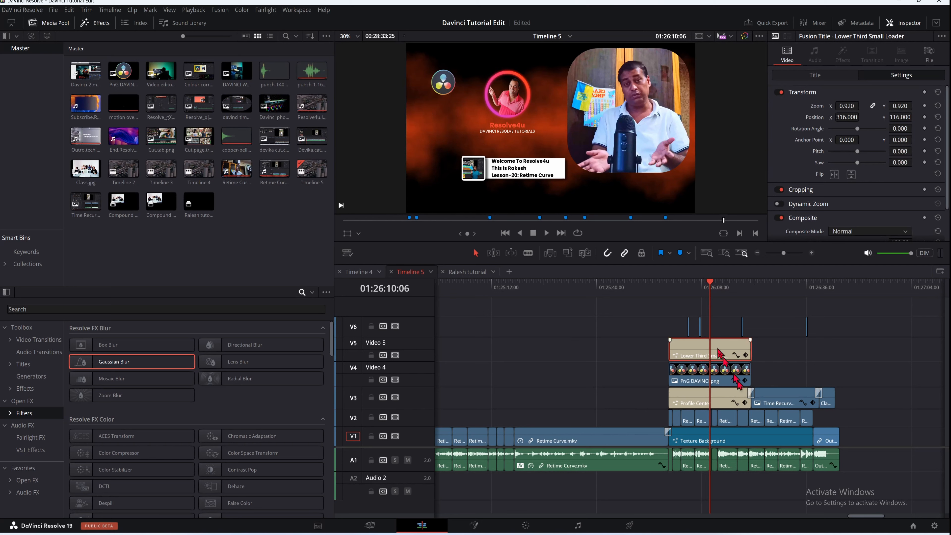
left_click(709, 294)
left_click_drag(711, 298, 695, 289)
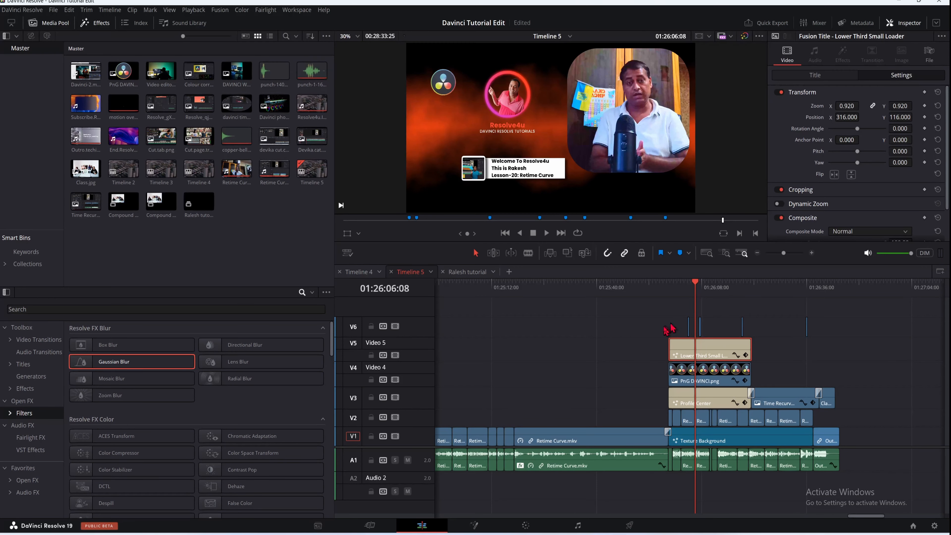
Step: Switch to Timeline 4 and play its layered intro section from 01:00:18:20 to 01:00:23:18
left_click(362, 273)
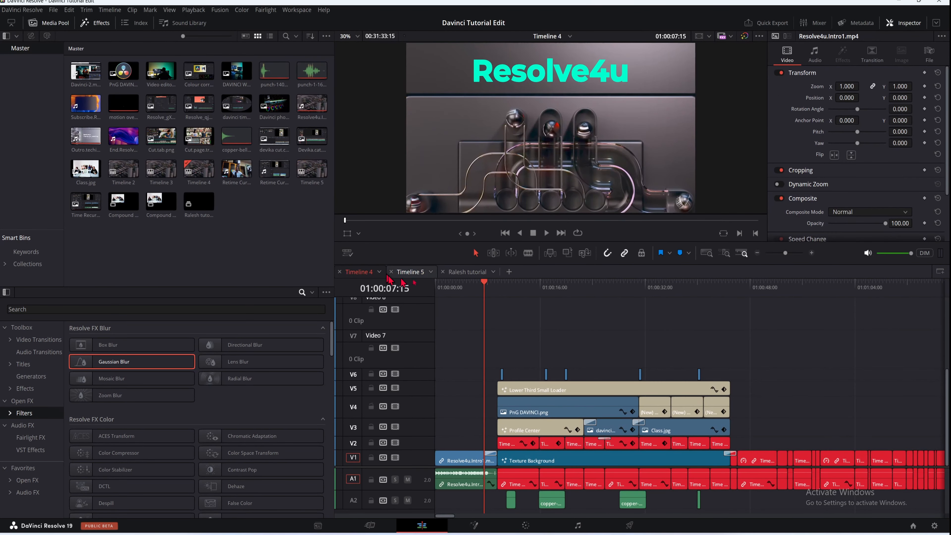
left_click_drag(481, 290, 558, 303)
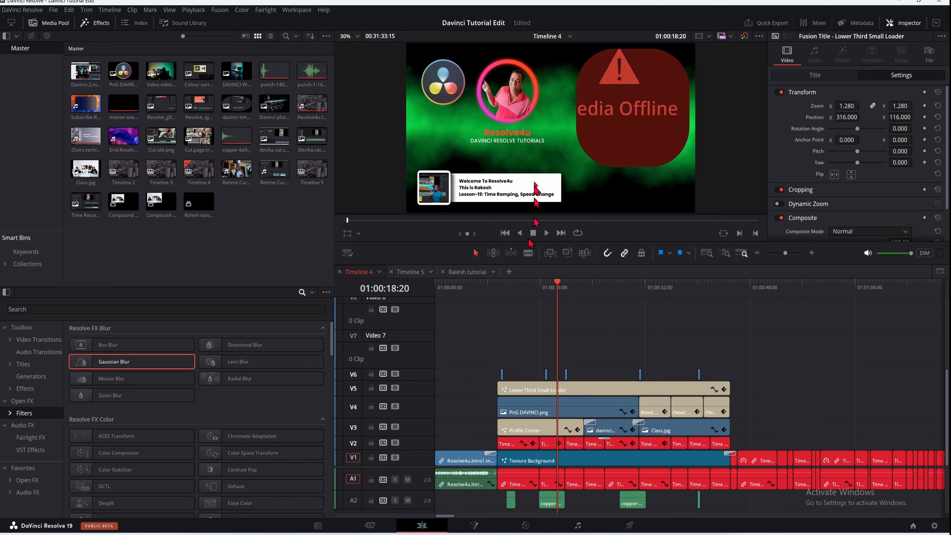
left_click(546, 233)
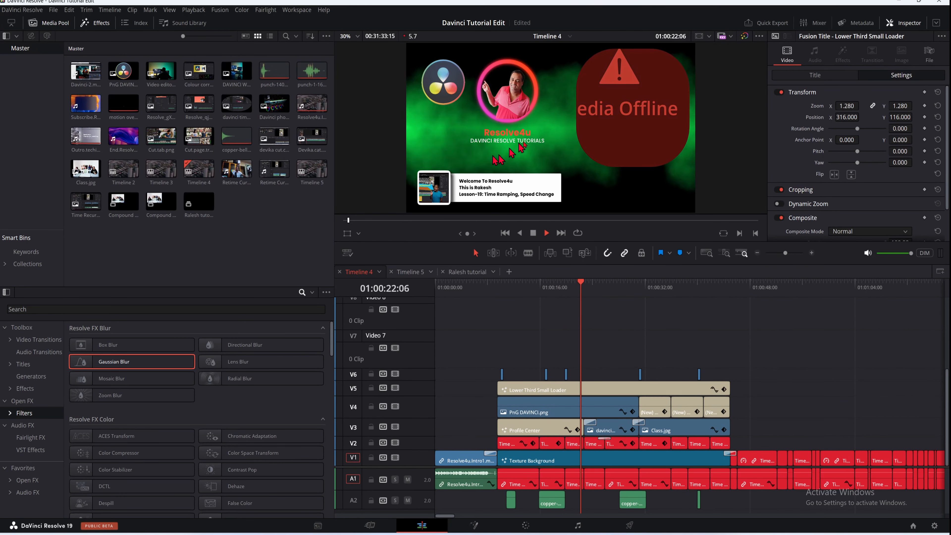
left_click(532, 233)
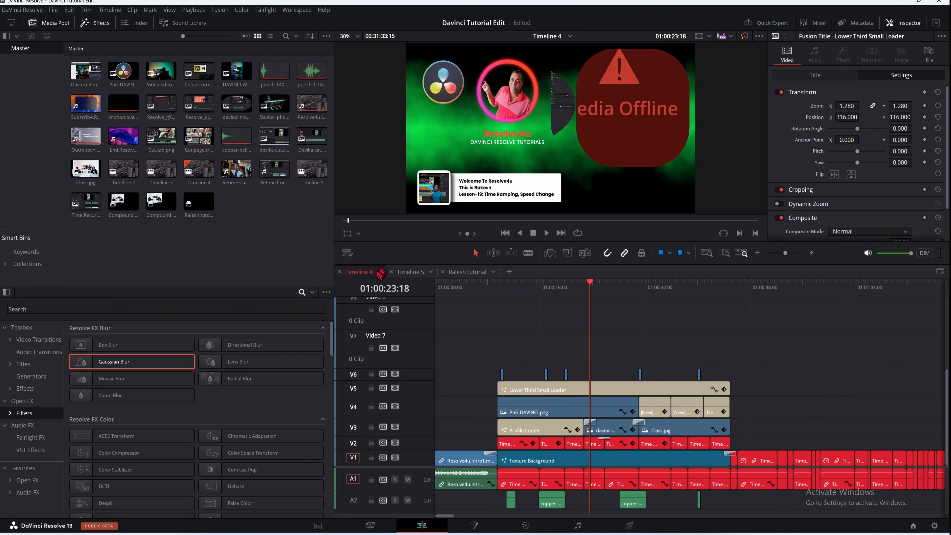
Step: Combine the selected intro clips in Timeline 4 into a new compound clip with the default name Compound Clip 3
left_click_drag(492, 353, 742, 444)
left_click_drag(493, 344, 734, 451)
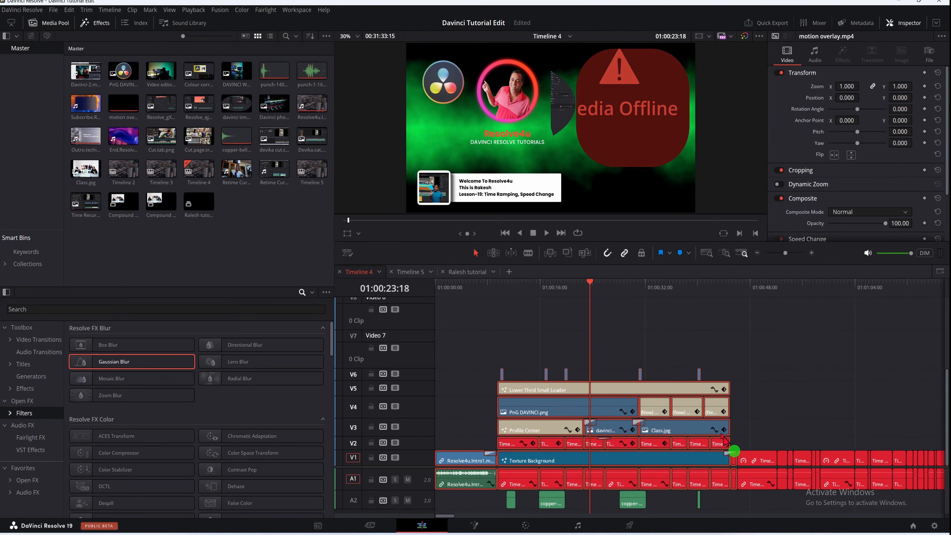
right_click(672, 388)
left_click(710, 183)
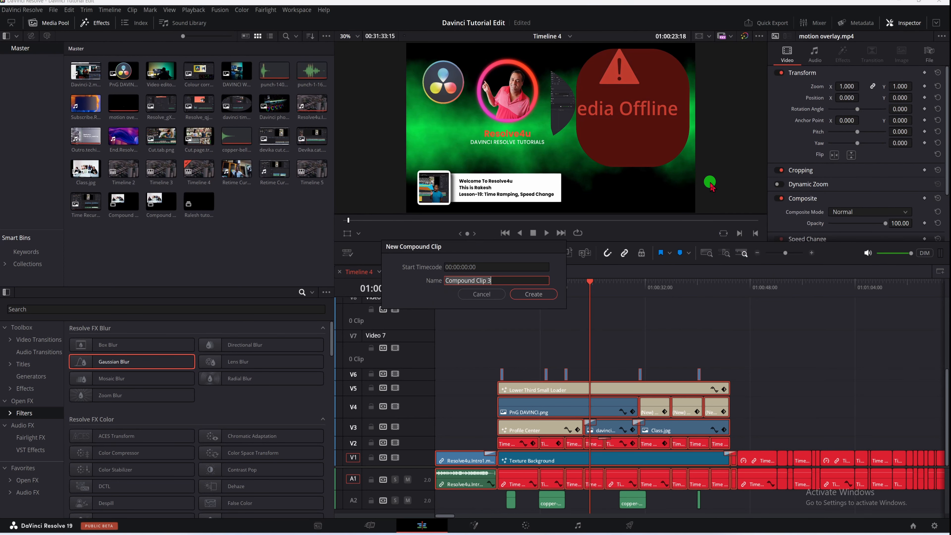
left_click(531, 295)
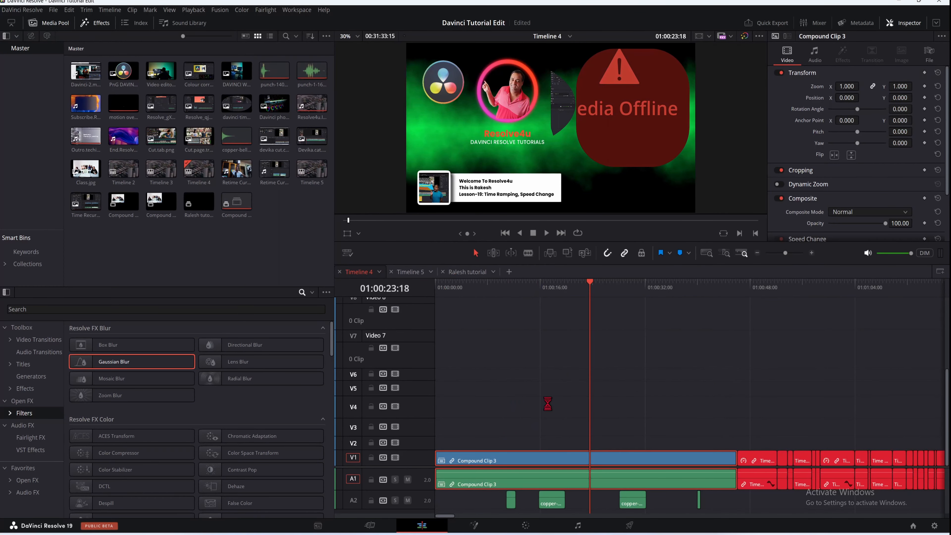
Step: Compare Timeline 5 with the earlier compound clip's own timeline, viewing the latter at 00:00:00:00, and return to Timeline 5
left_click(405, 271)
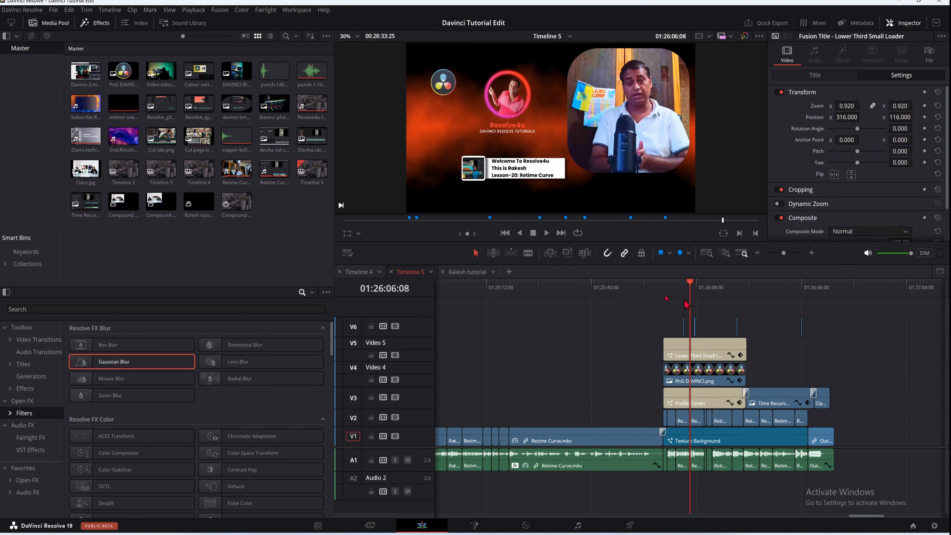
left_click(454, 271)
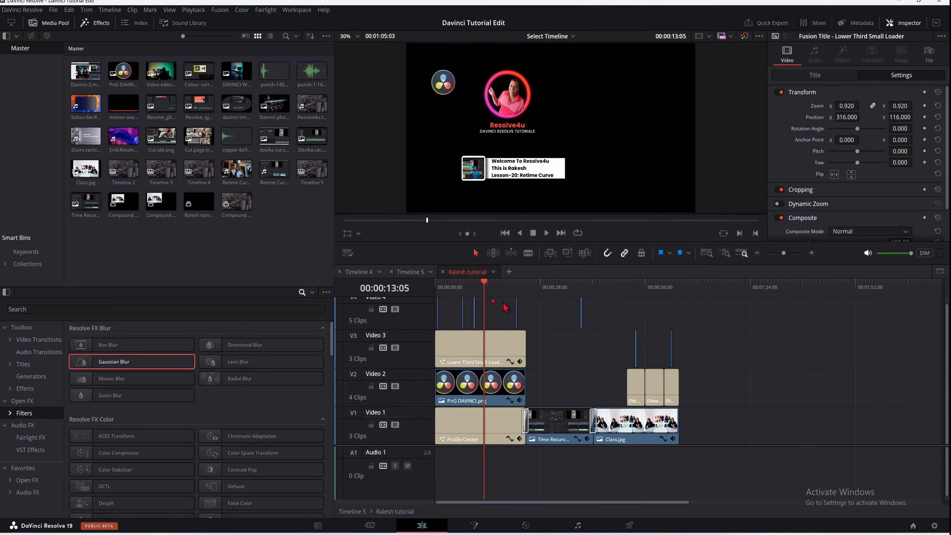
left_click_drag(465, 282, 465, 284)
left_click_drag(466, 284, 428, 288)
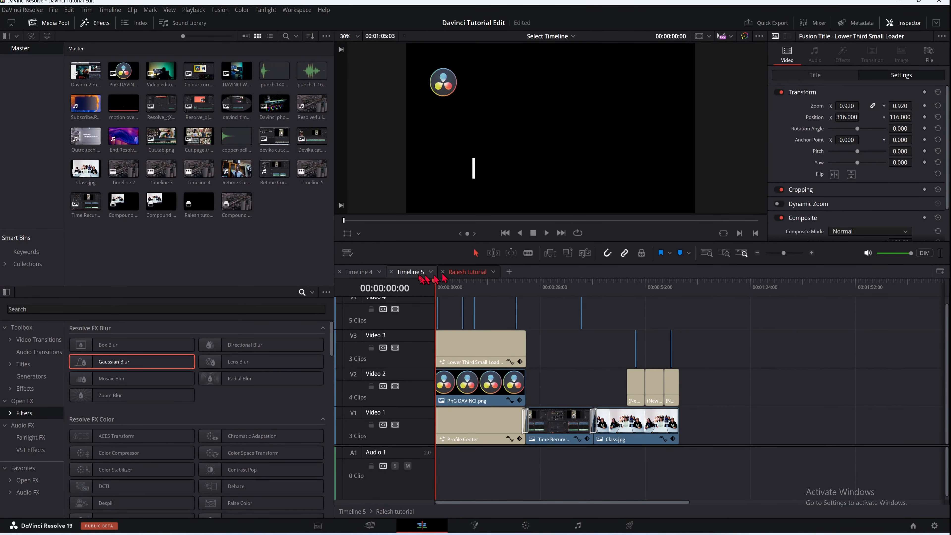
left_click(410, 272)
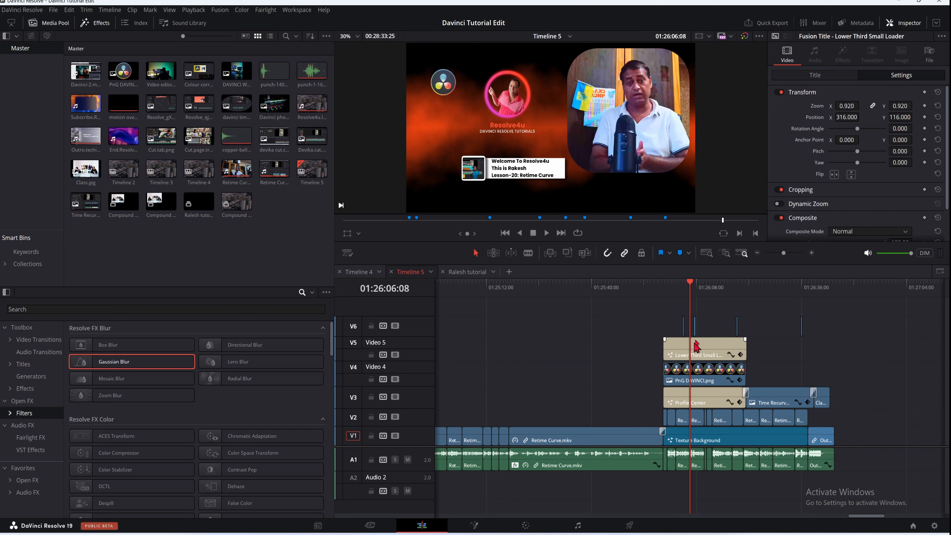
Step: Combine the title, logo and overlay clips on V3 to V6 of Timeline 5 into a compound clip named davinci
left_click_drag(661, 309, 832, 404)
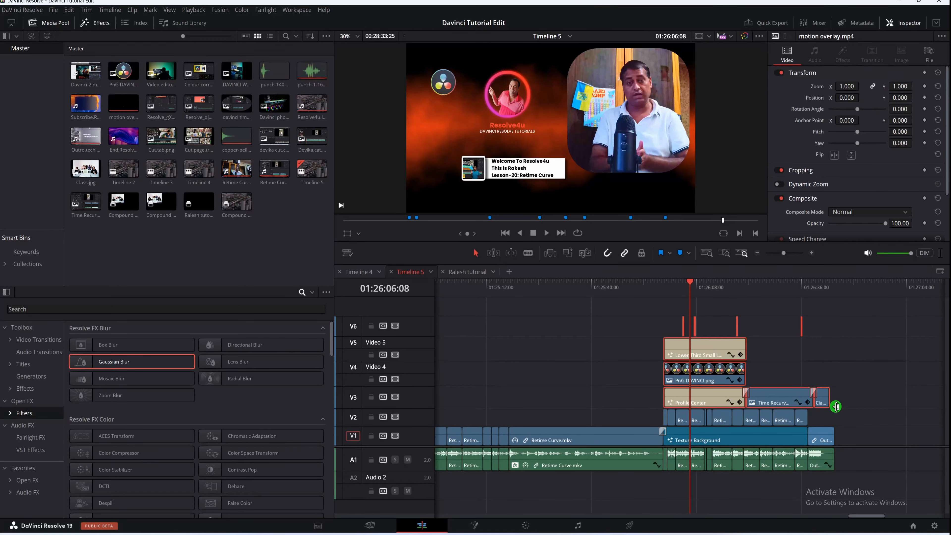
right_click(709, 339)
left_click(761, 346)
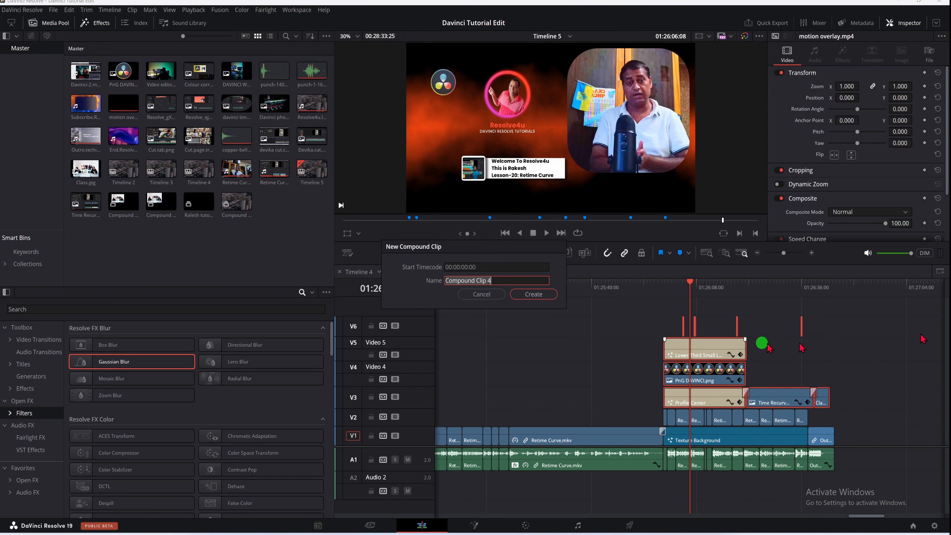
key("BackSpace")
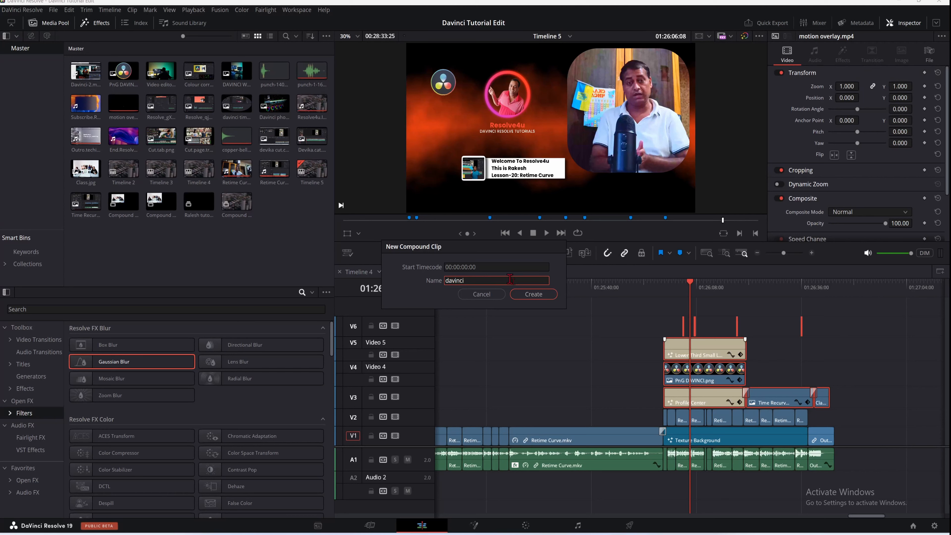
left_click(534, 295)
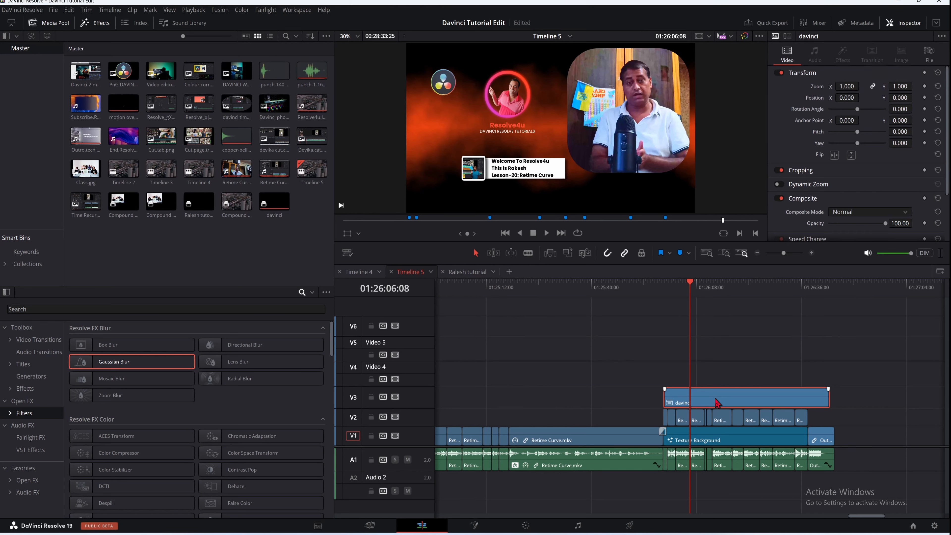
Step: Delete the davinci compound clip from V3 and move the playhead to 01:25:48:01, just before the Texture Background
key("Delete")
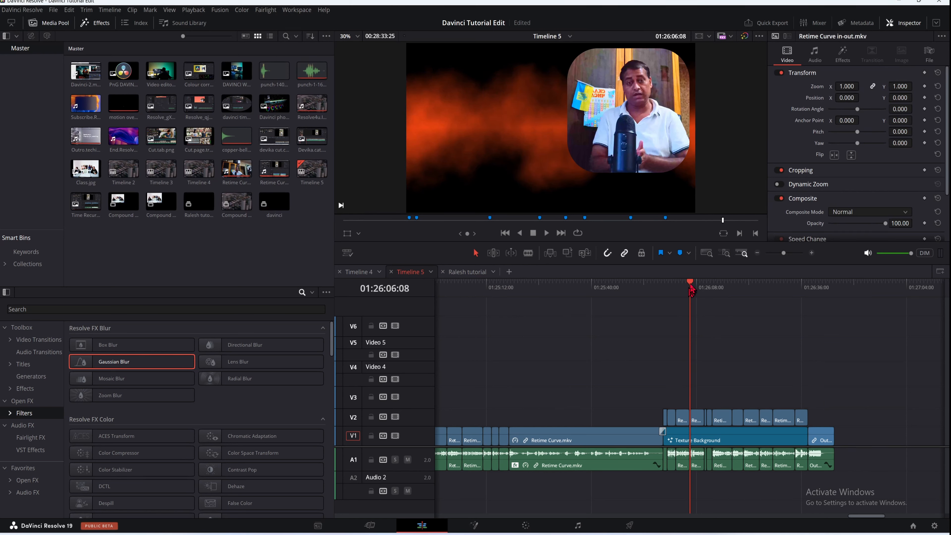
left_click_drag(689, 286, 789, 519)
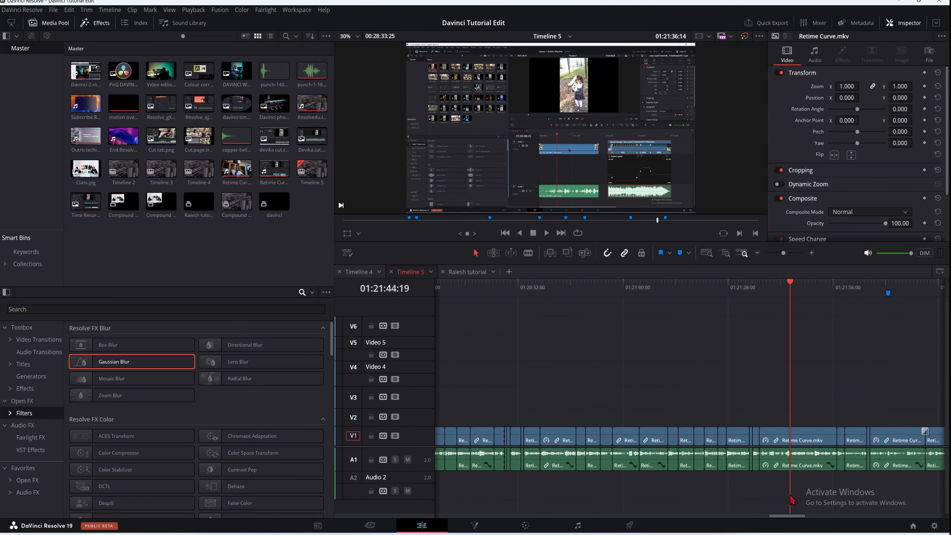
scroll(790, 498, "down", 3)
scroll(778, 493, "up", 3)
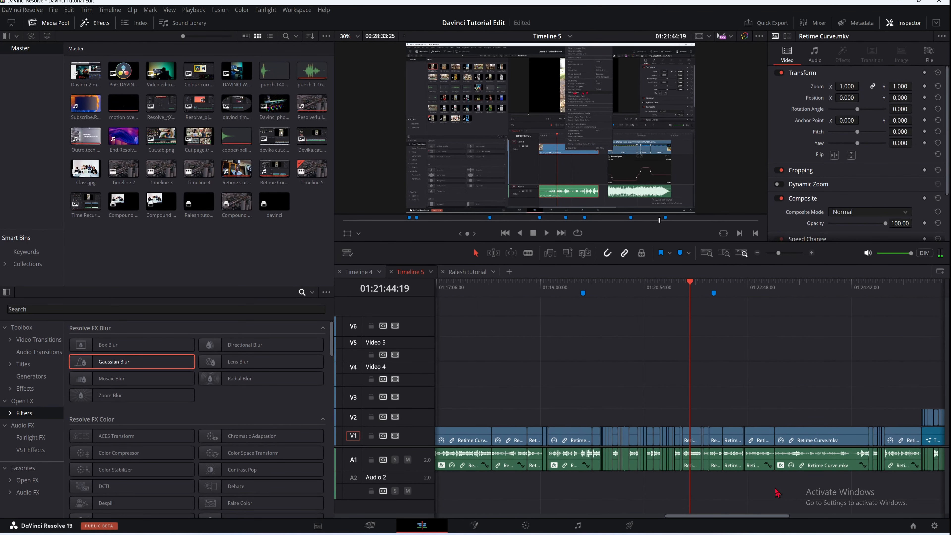
left_click_drag(756, 517, 797, 517)
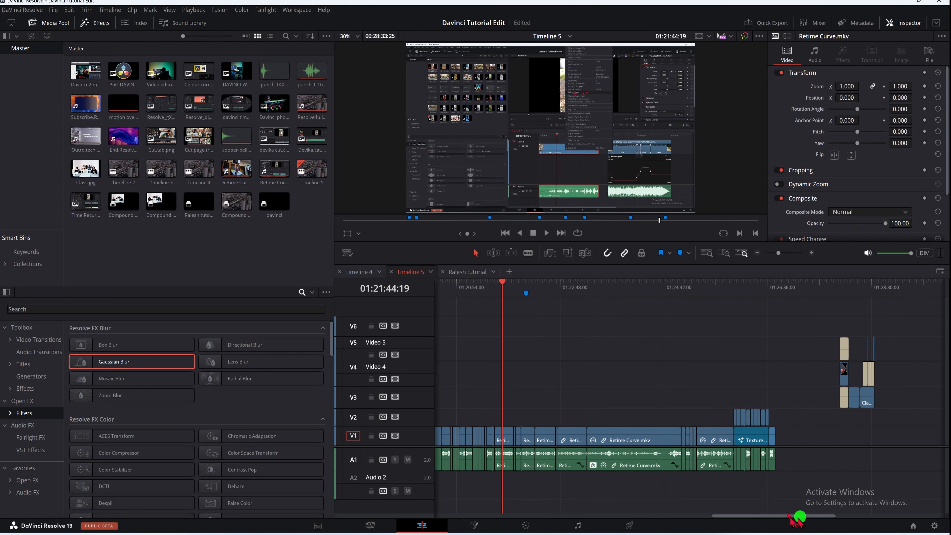
left_click_drag(524, 311, 723, 355)
scroll(738, 458, "up", 2)
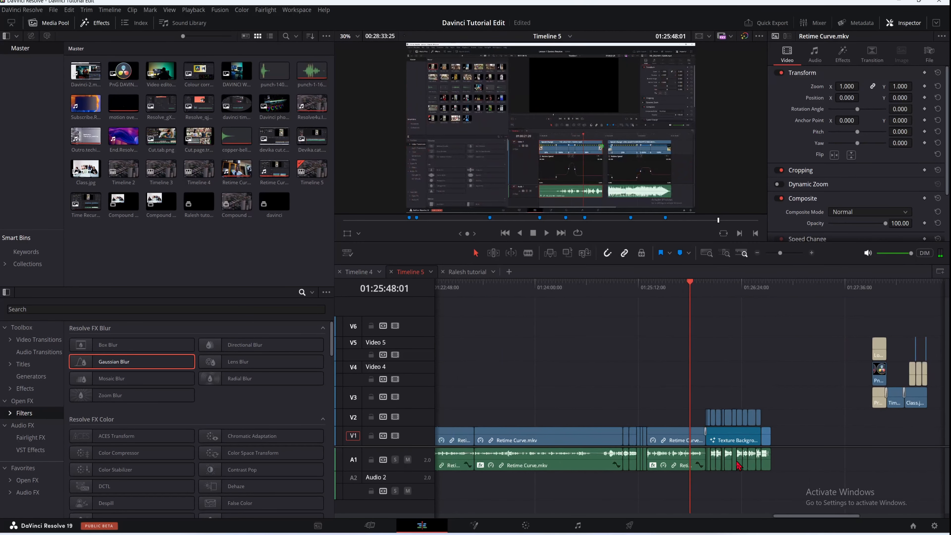
left_click(722, 395)
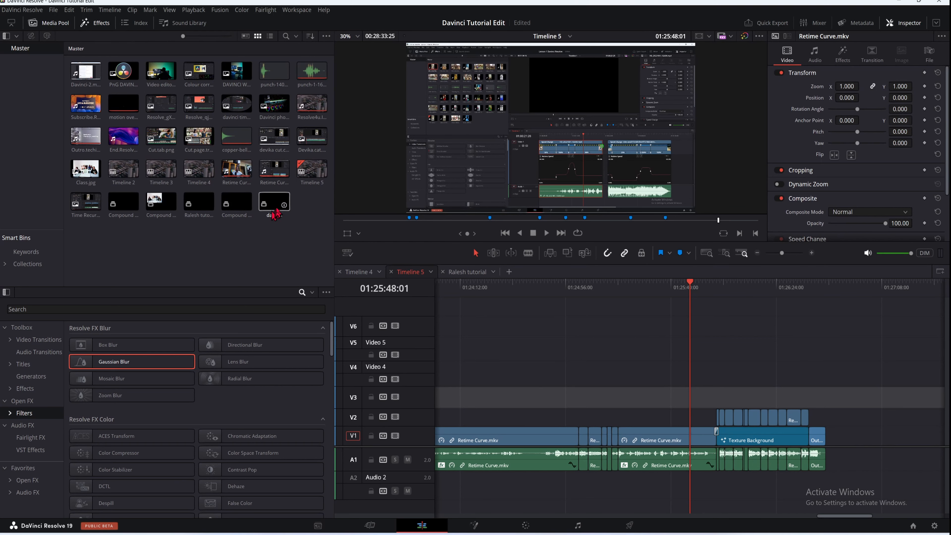
Step: Place the davinci compound clip from the media pool on V3, aligned with the start of the Texture Background
left_click(277, 208)
left_click(822, 399)
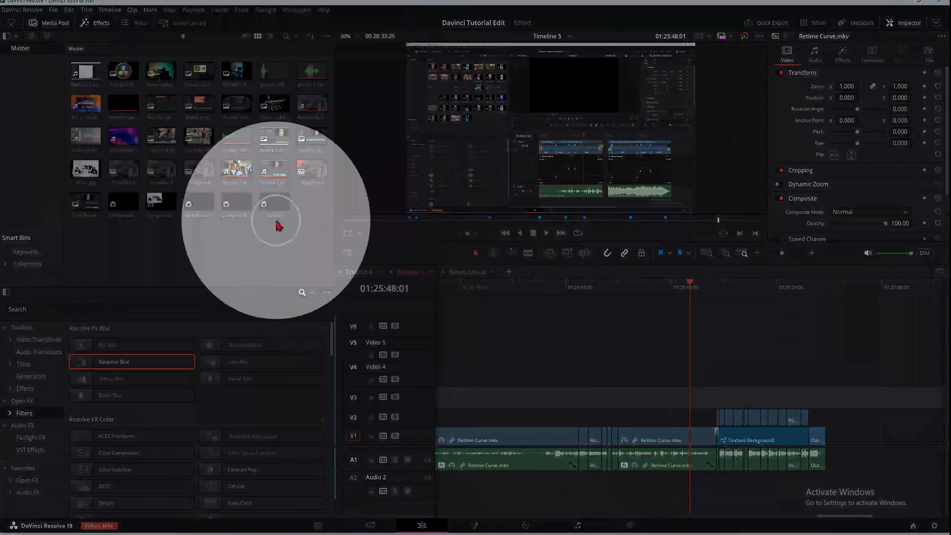
left_click(265, 208)
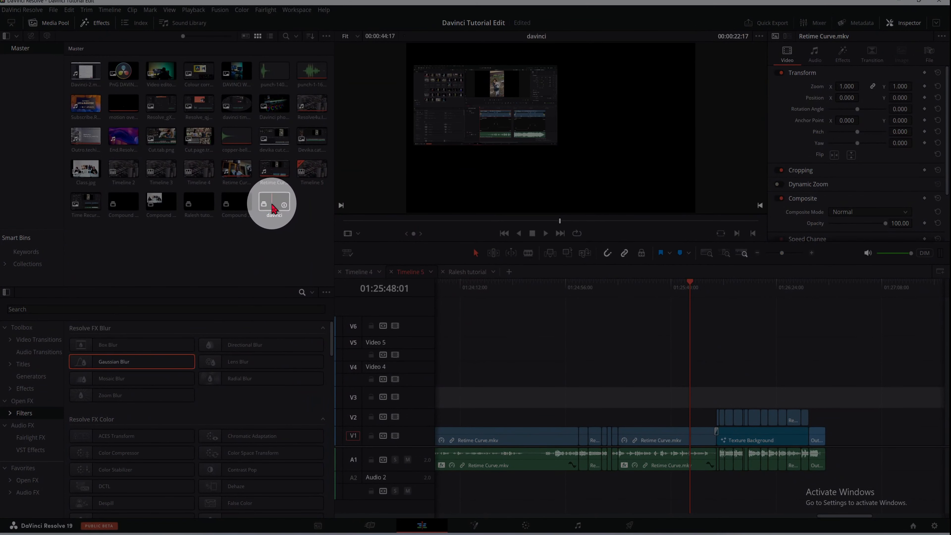
left_click(271, 202)
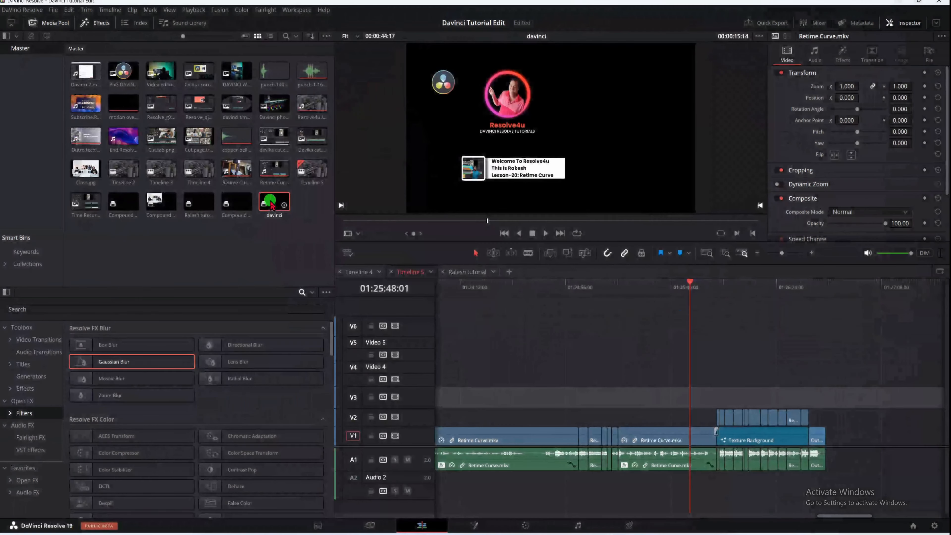
left_click_drag(272, 206, 709, 393)
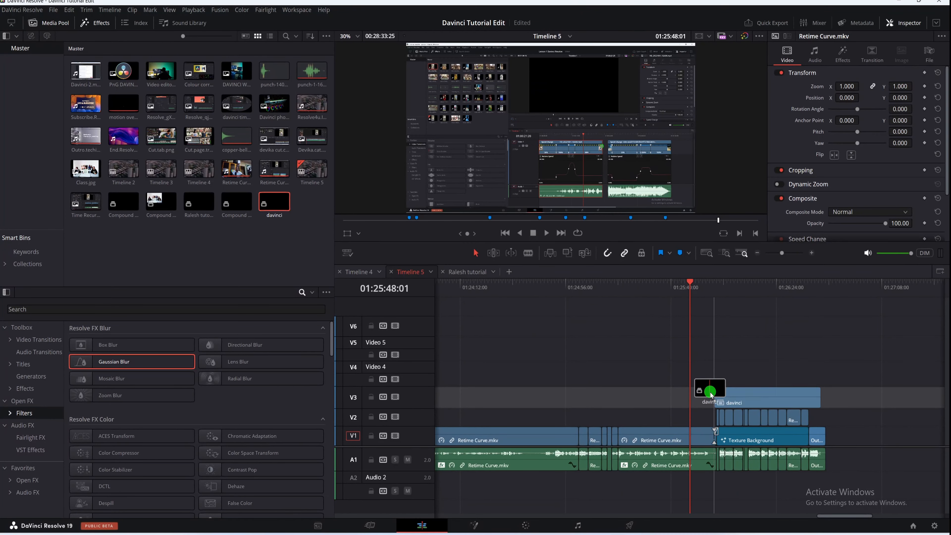
Step: Play Timeline 5 from the start of the placed davinci compound clip to check it, and leave the playhead at 01:26:10:06
left_click_drag(706, 292, 722, 310)
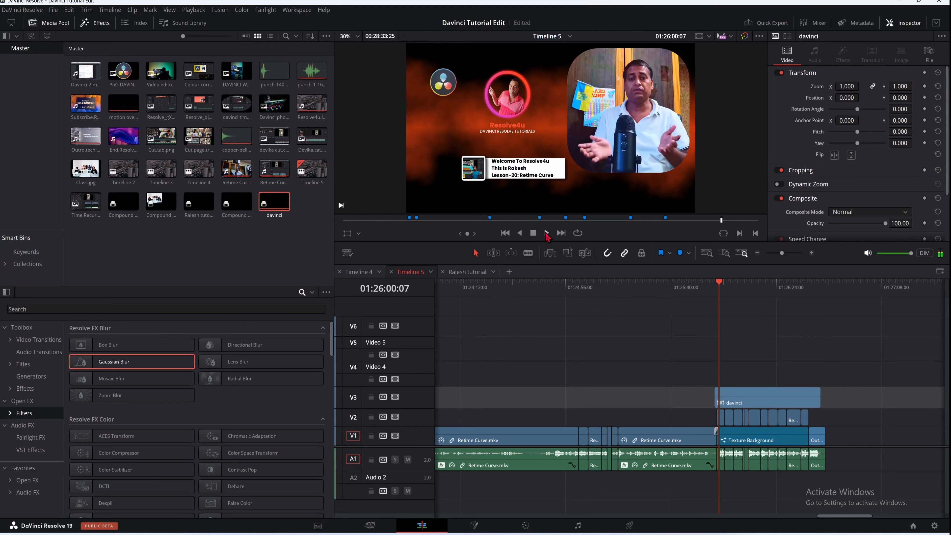
left_click(547, 233)
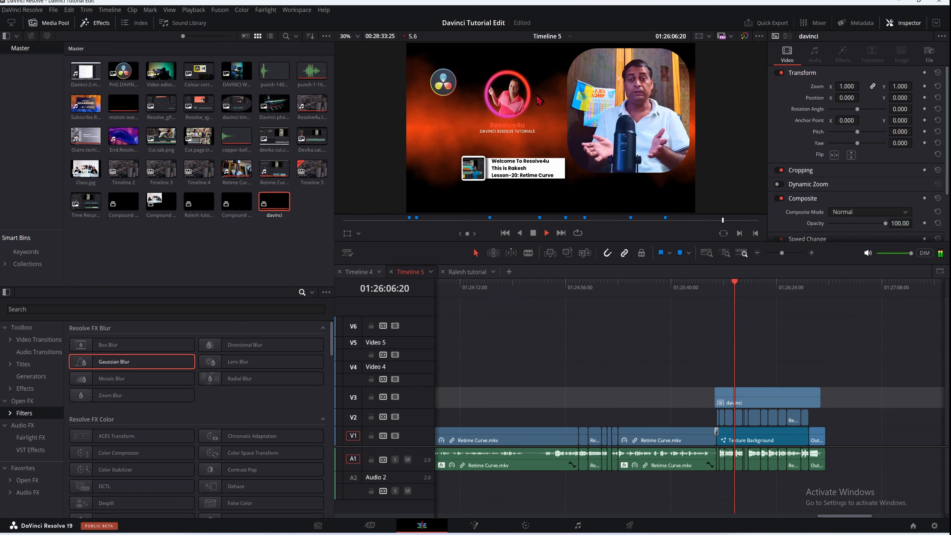
left_click(533, 233)
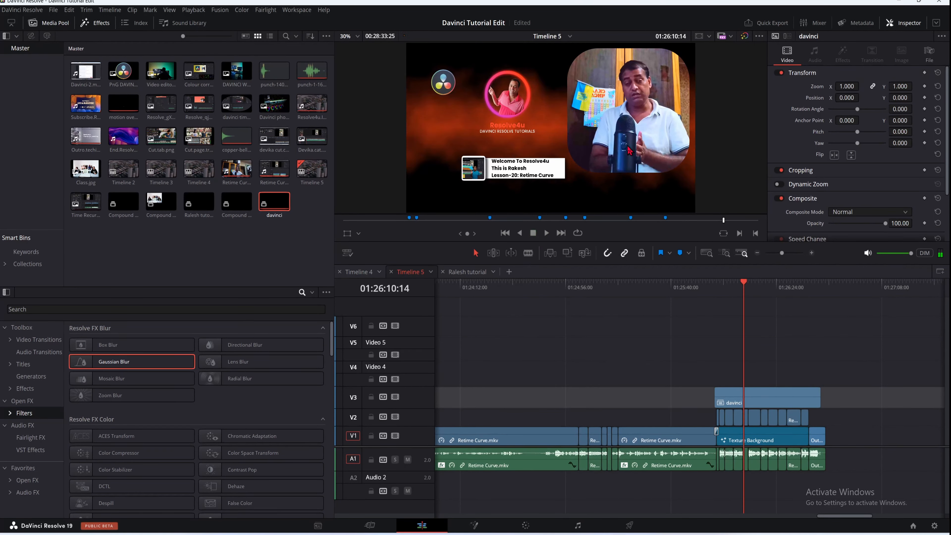
left_click(741, 282)
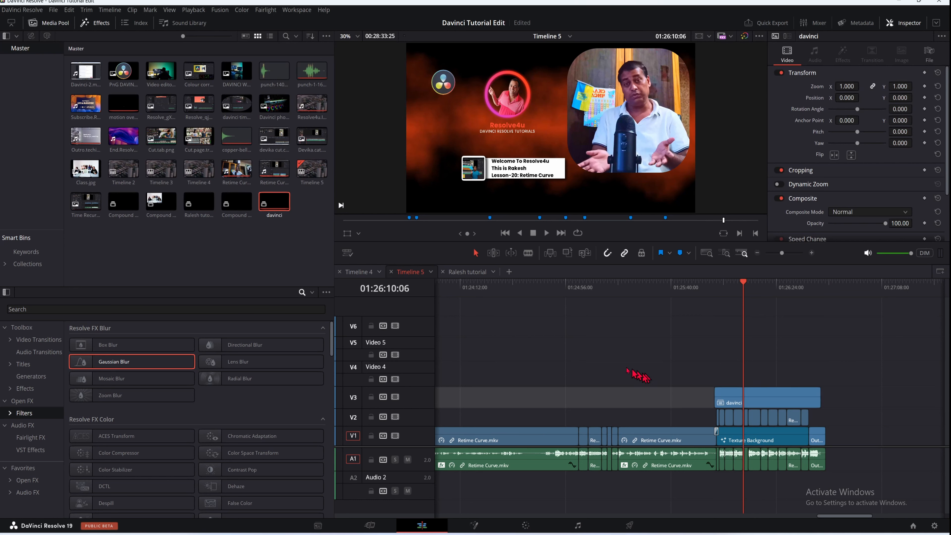
left_click(618, 365)
left_click(631, 357)
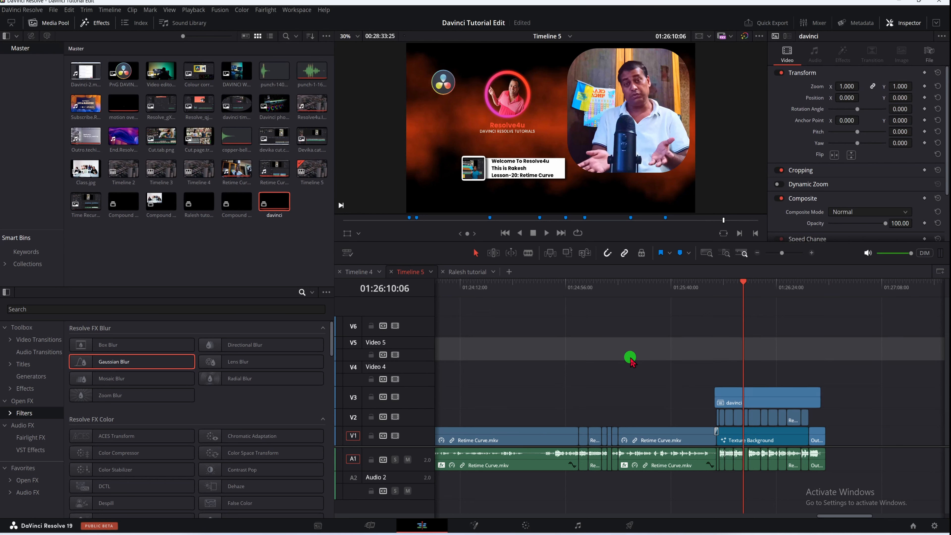
left_click(700, 331)
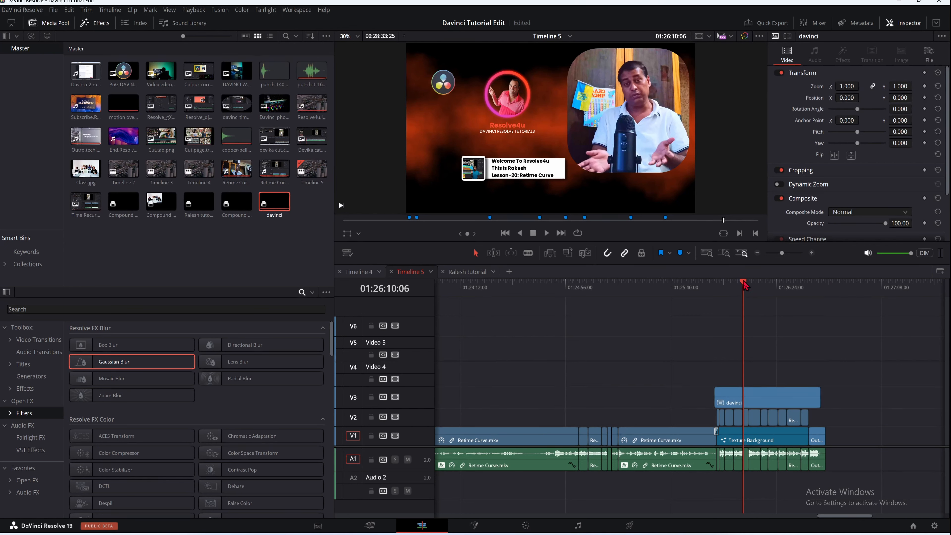